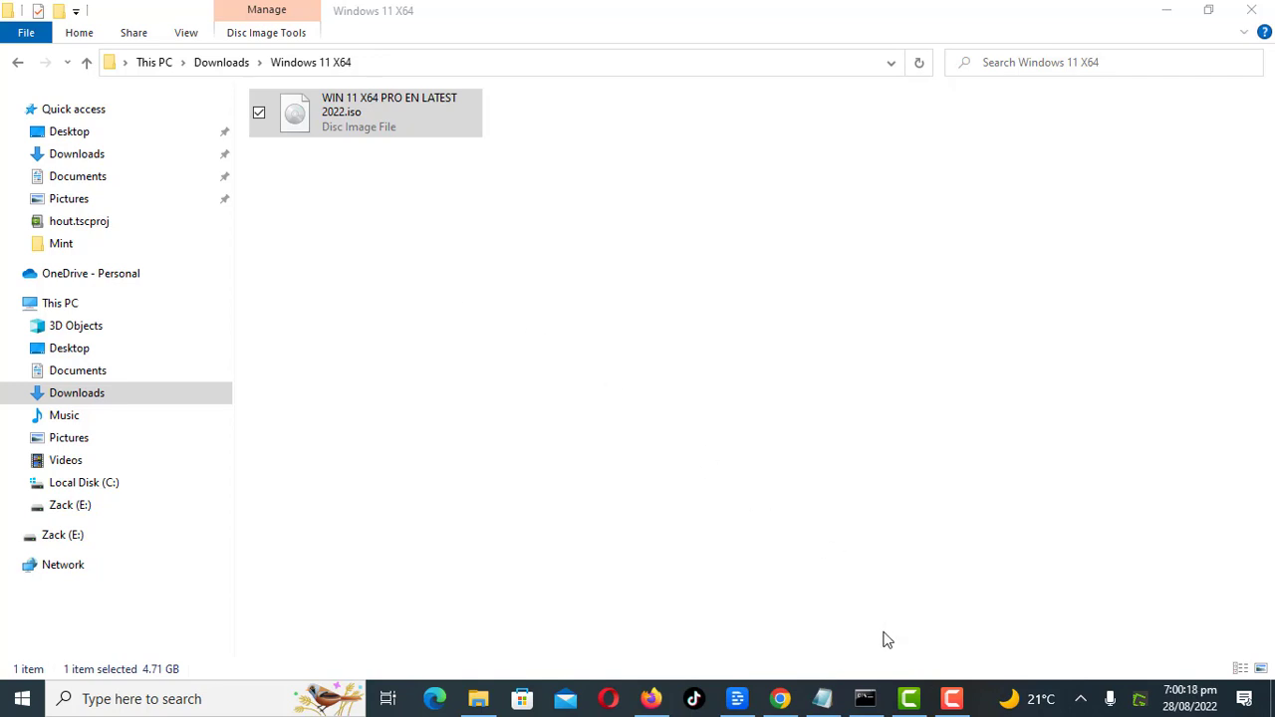
Send WIN 11 X64 PRO EN LATEST 2022.iso to the Zack (E:) drive, then select the Clonezilla ISO
left_click(518, 232)
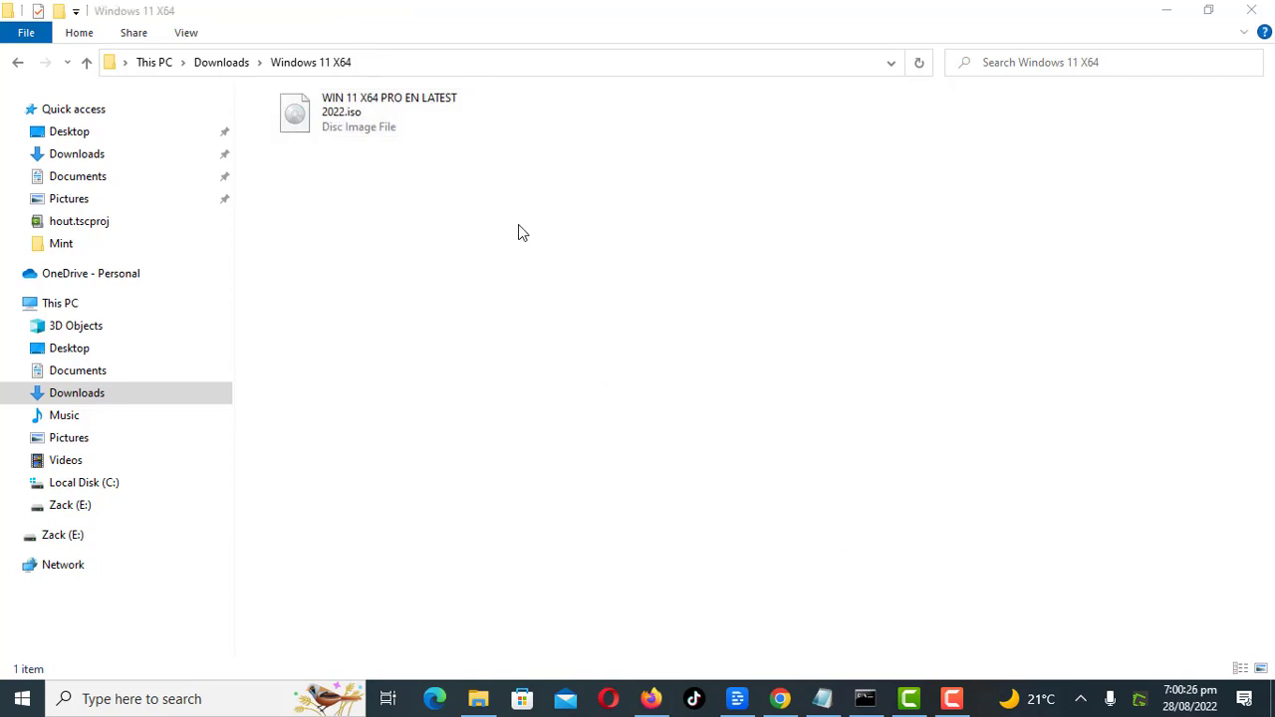
left_click(386, 131)
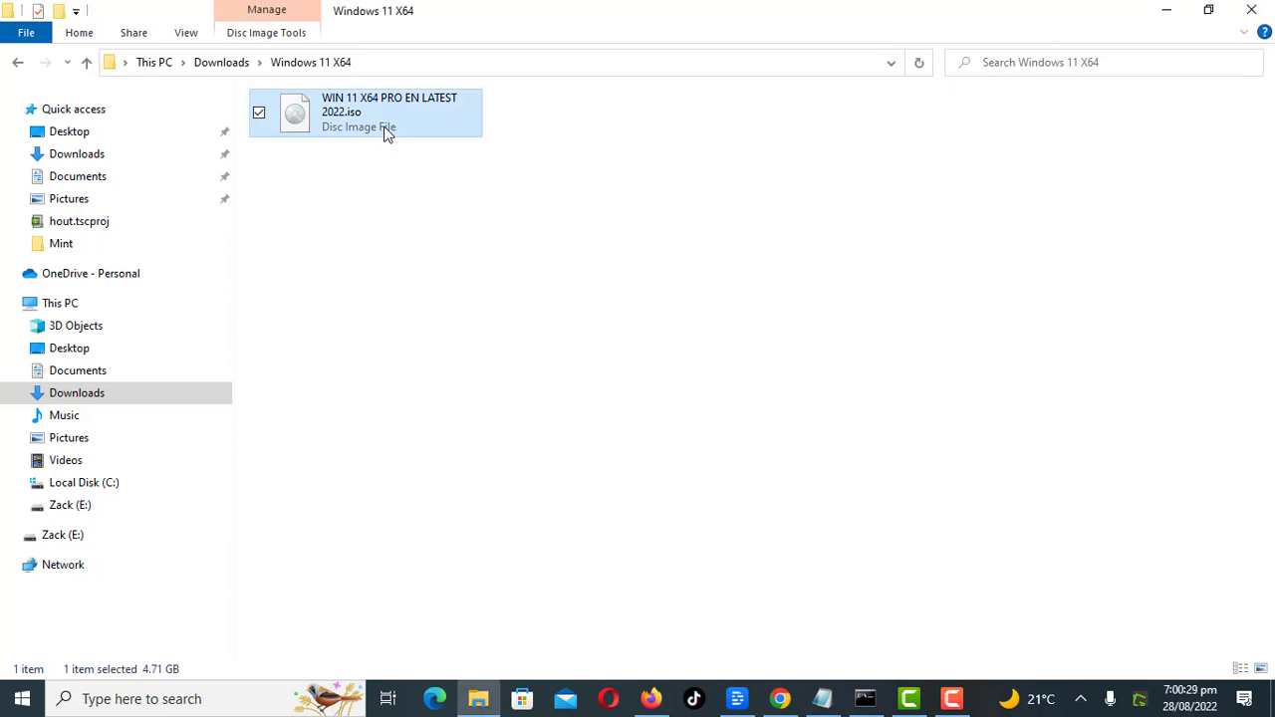
right_click(385, 133)
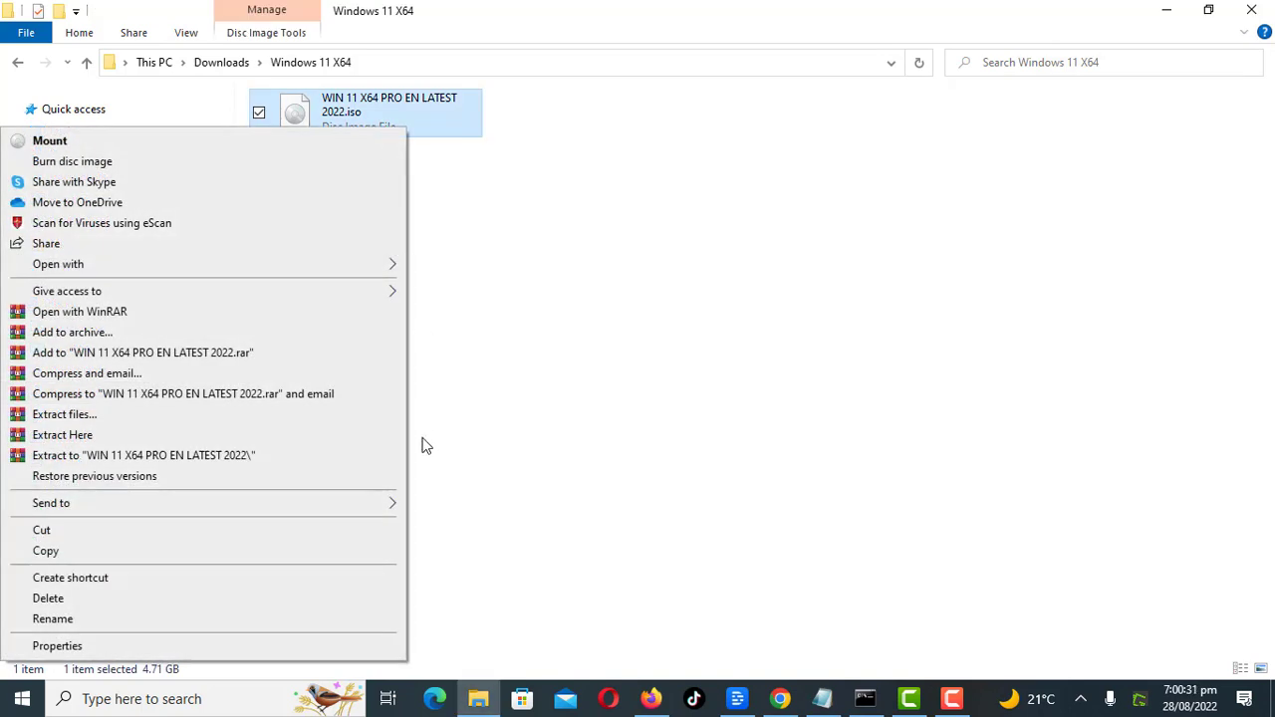
mouse_move(396, 512)
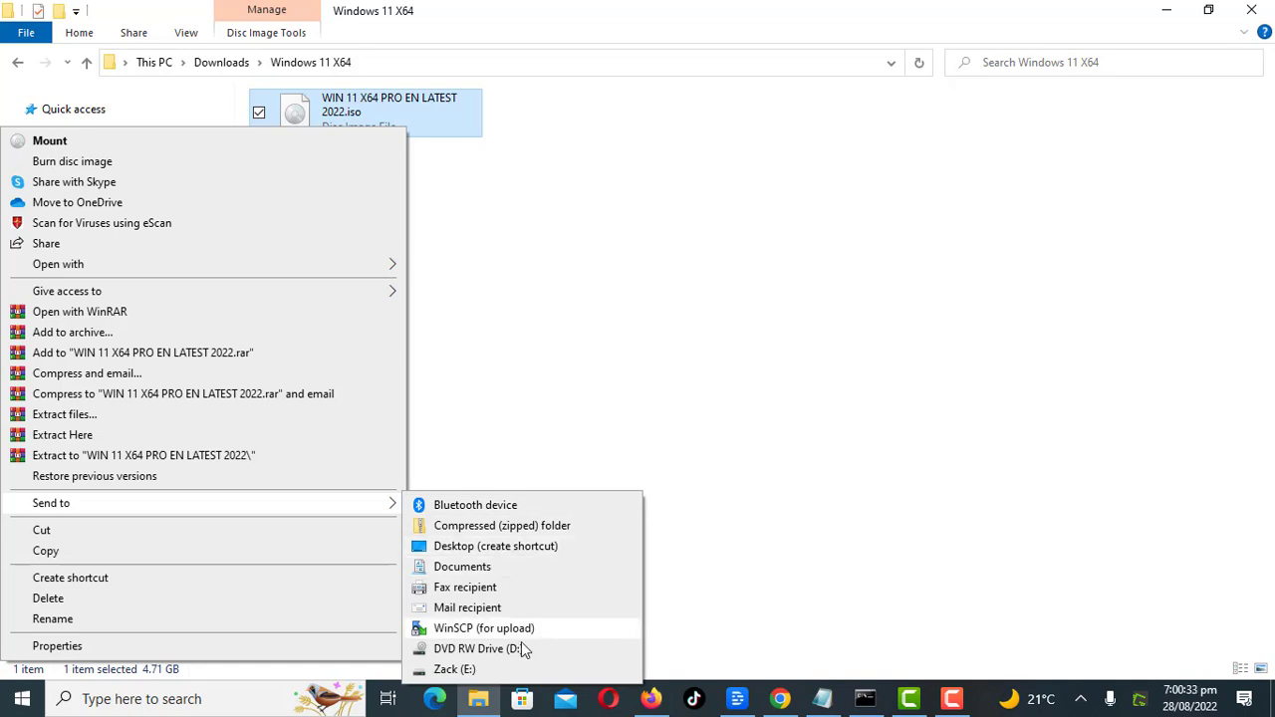
left_click(455, 670)
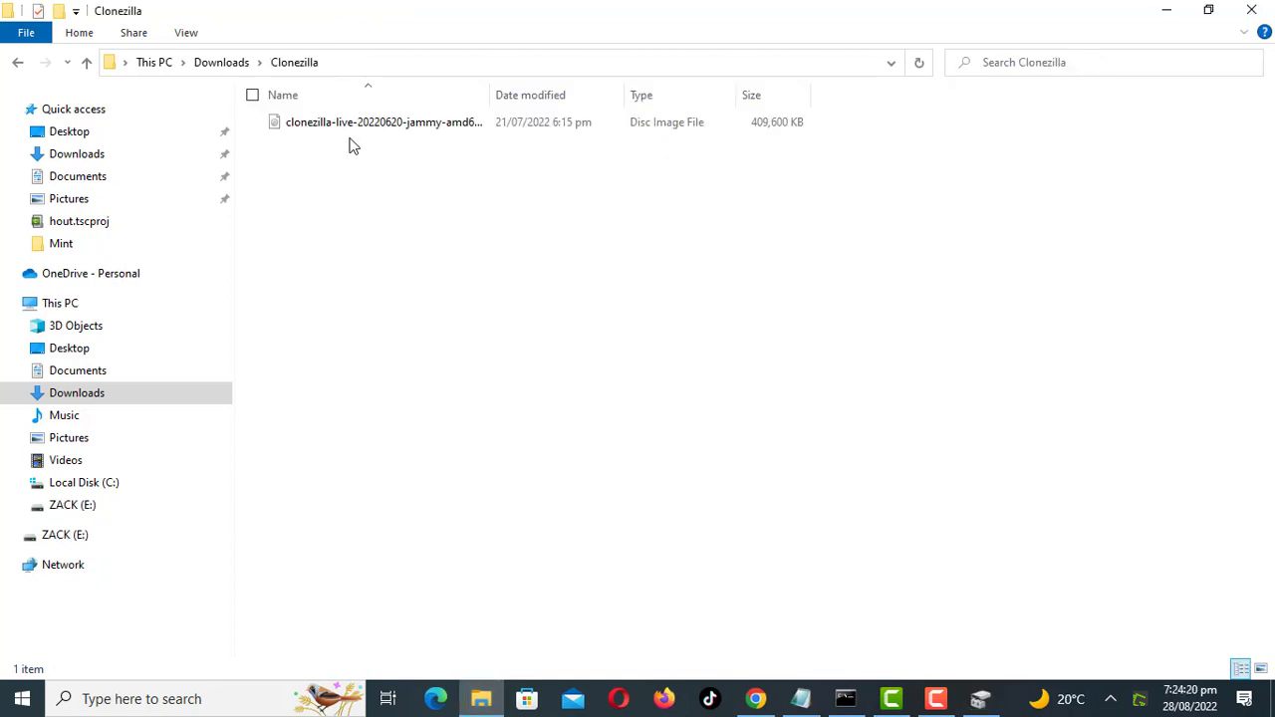
left_click(338, 125)
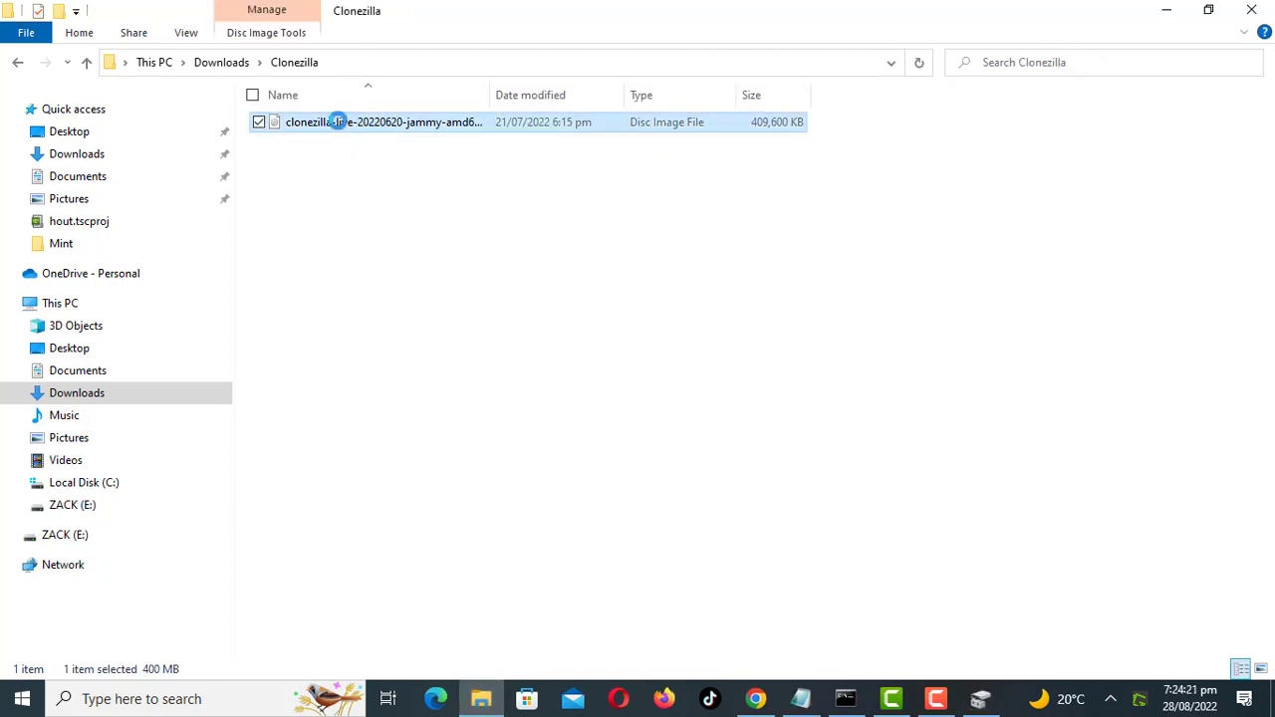
right_click(340, 125)
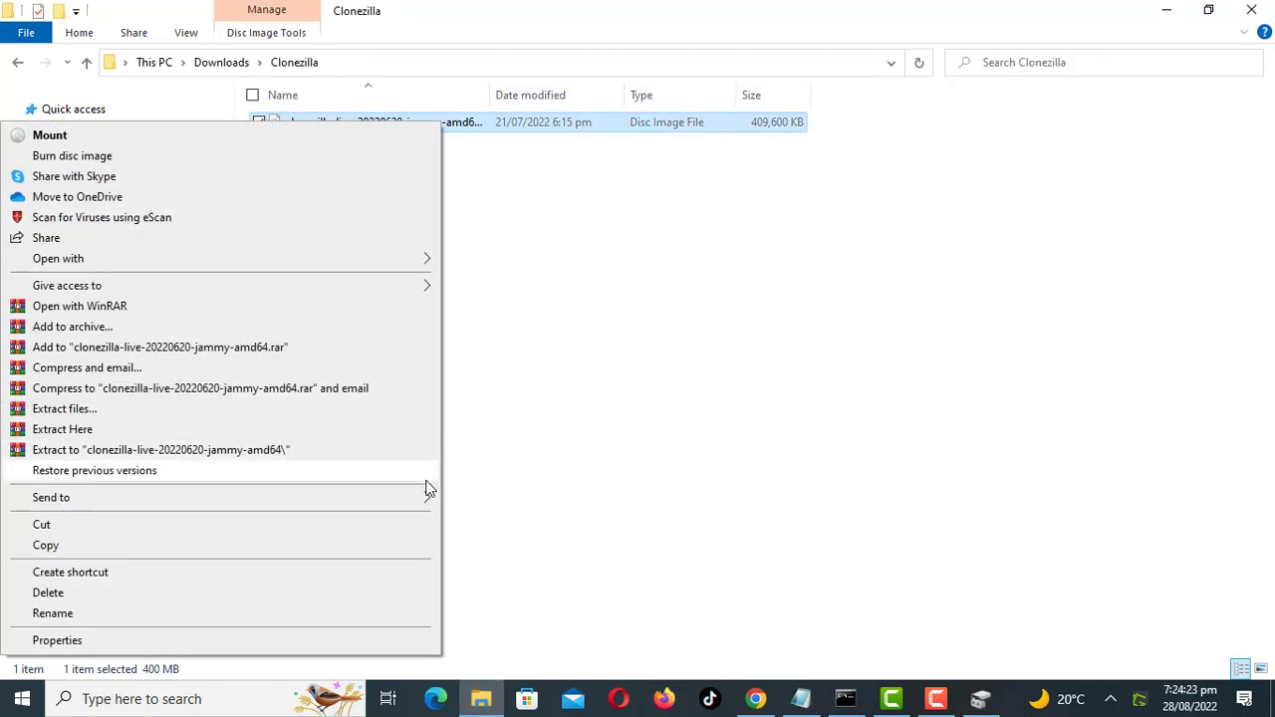
mouse_move(427, 498)
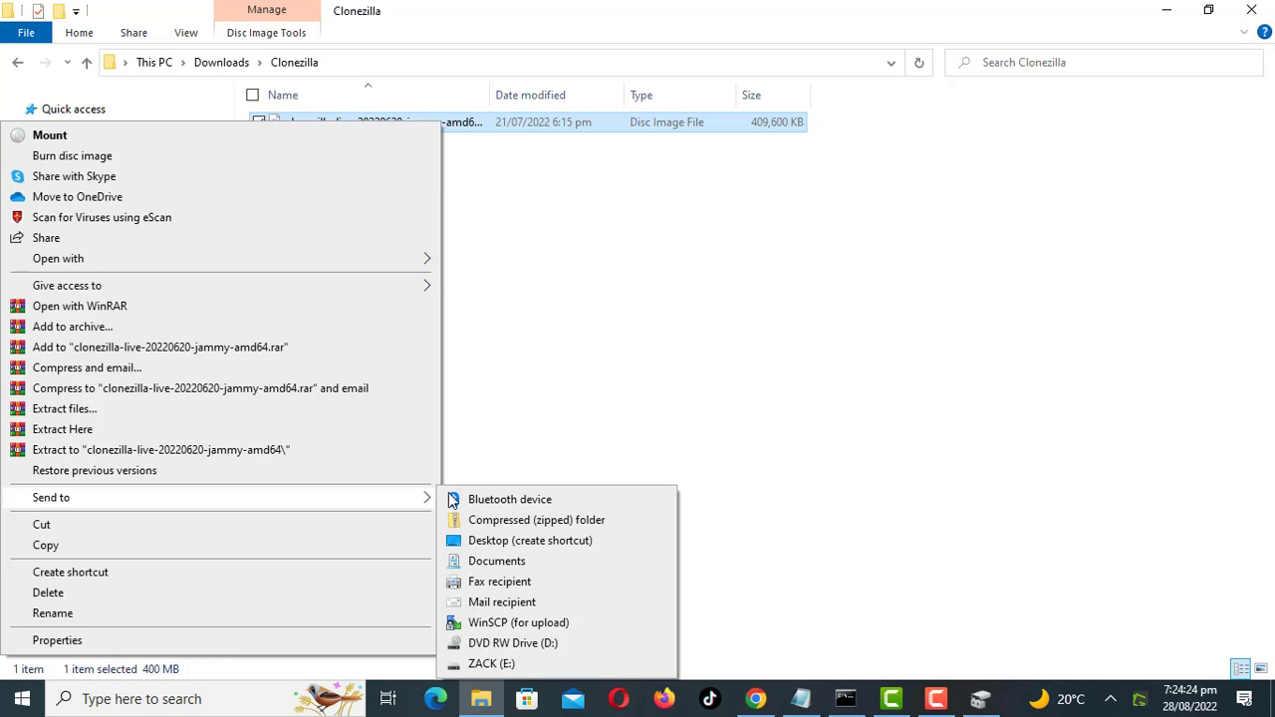
left_click(515, 665)
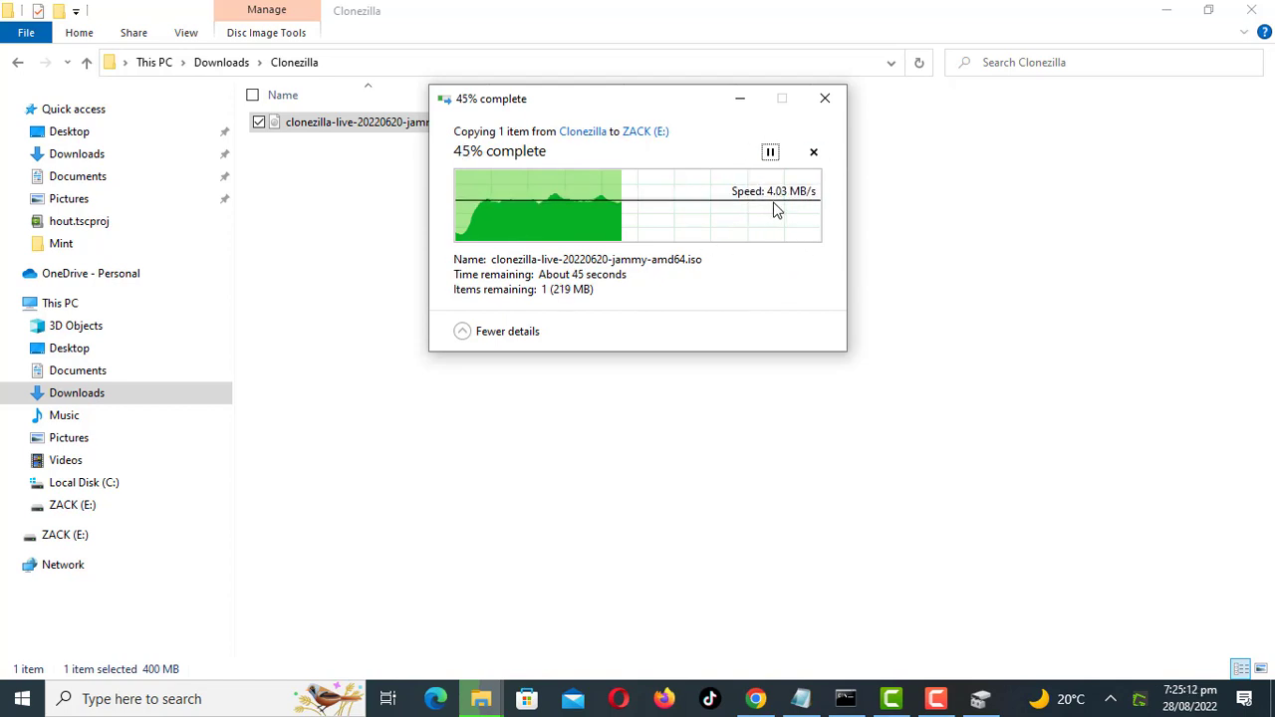
left_click(824, 103)
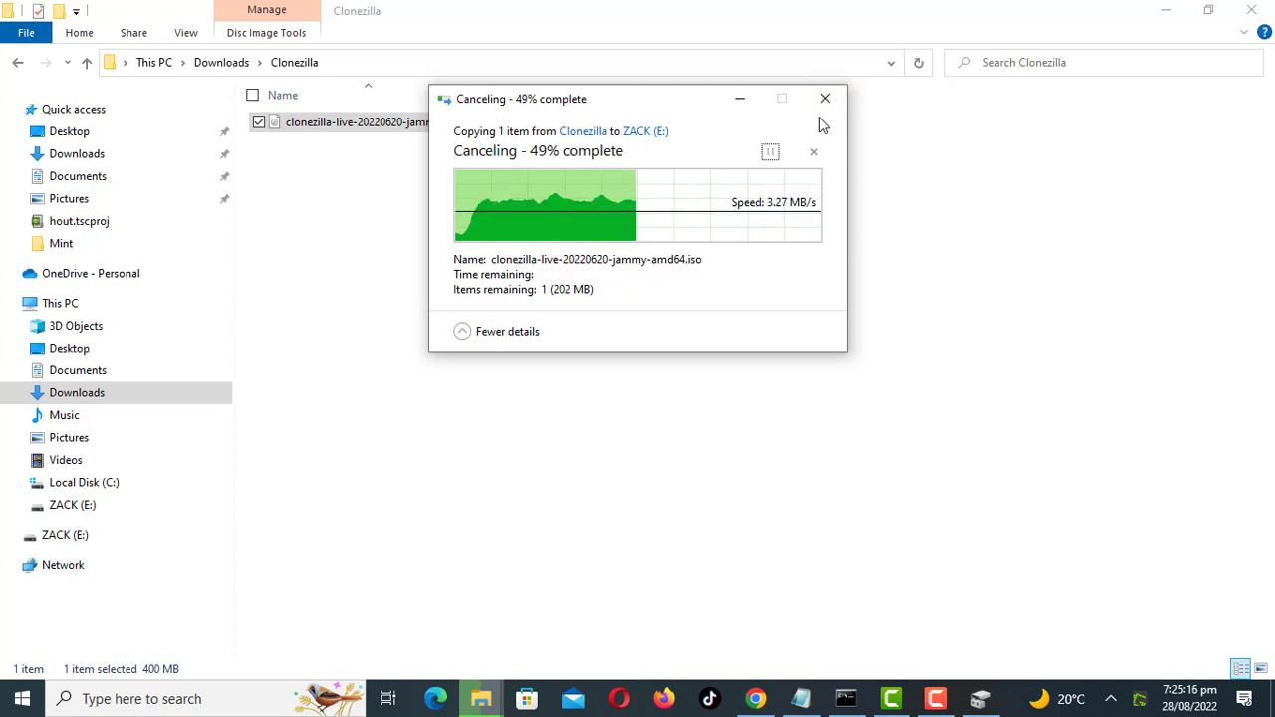
In This PC, inspect ZACK (E:) properties: FAT32, 7.19 GB free of 7.20 GB
left_click(572, 289)
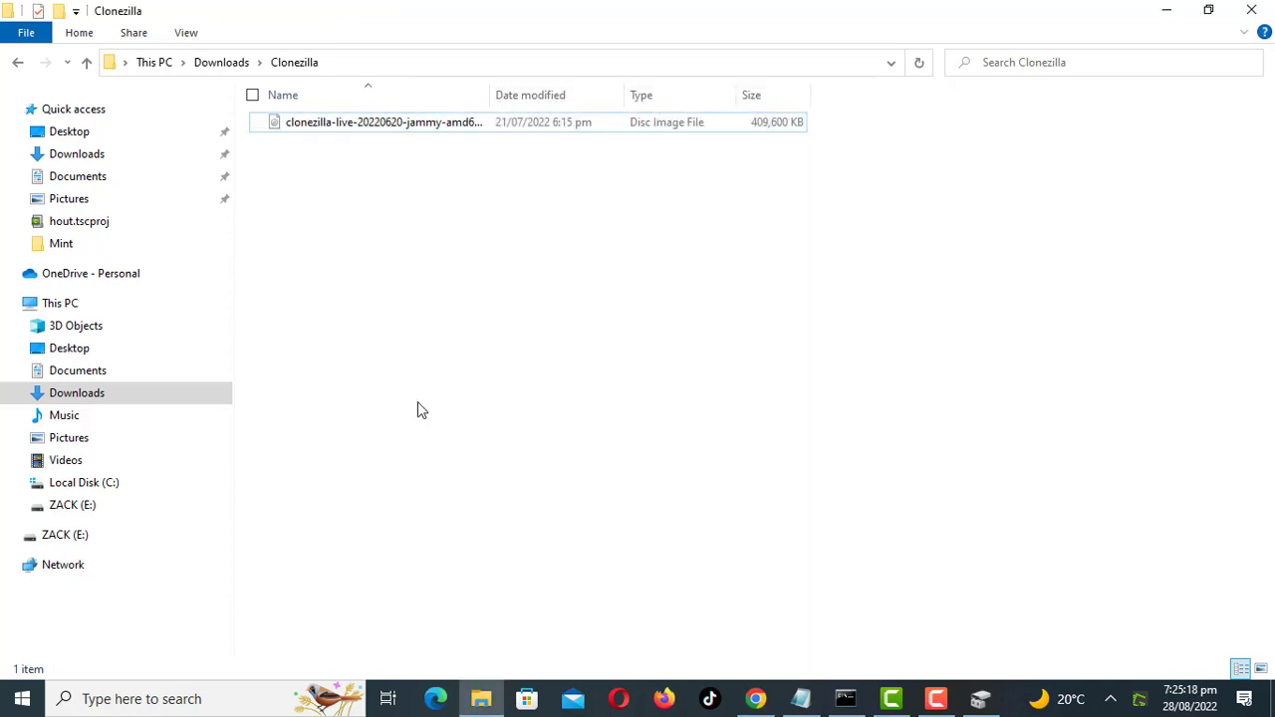
left_click(59, 304)
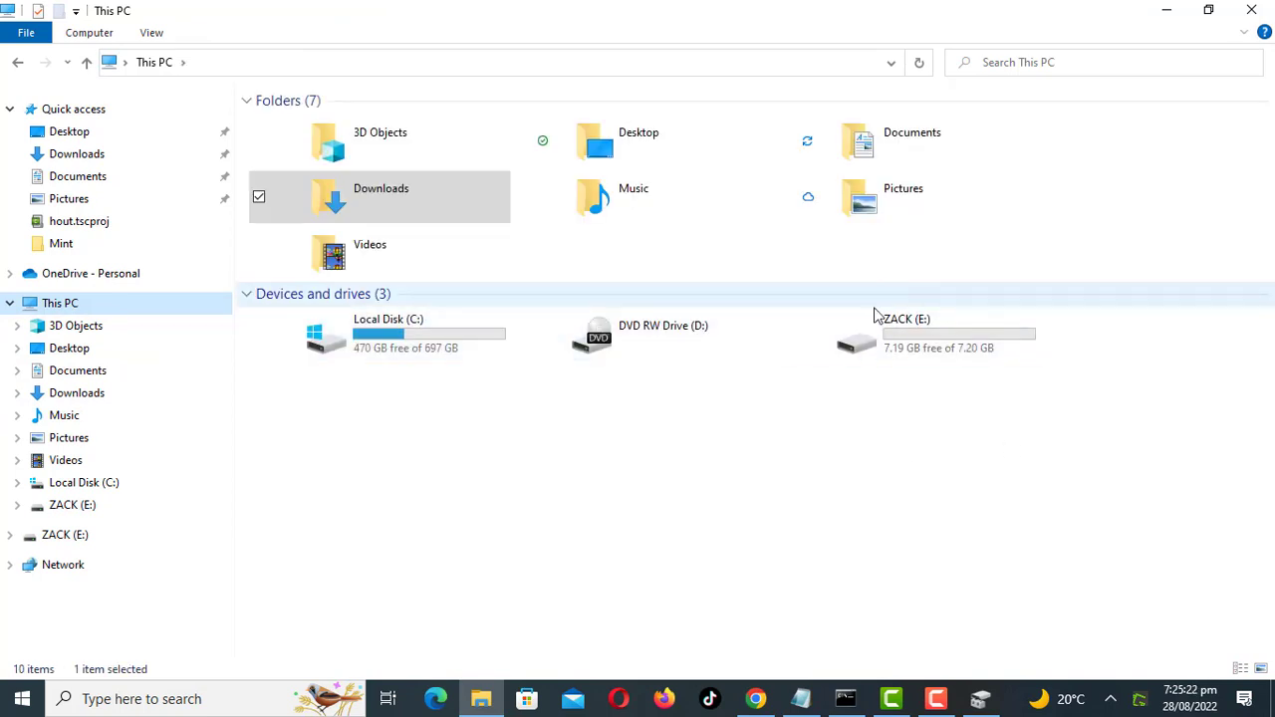
right_click(924, 341)
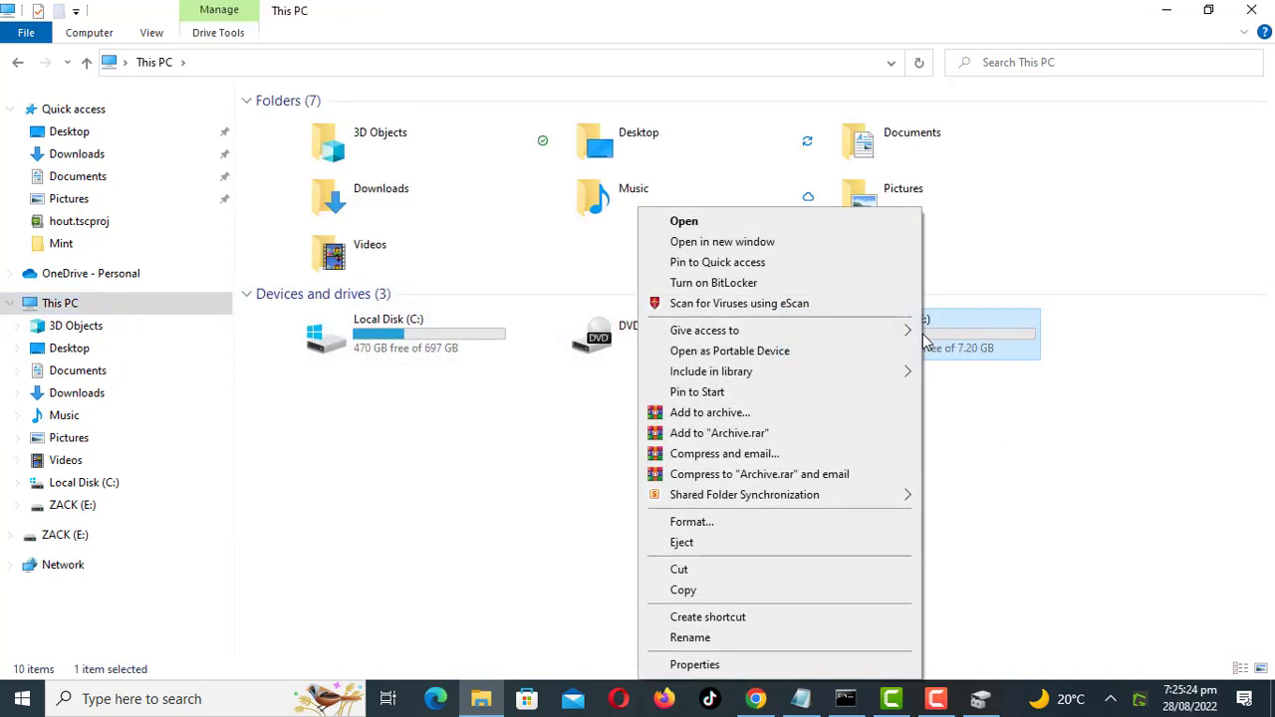
left_click(694, 664)
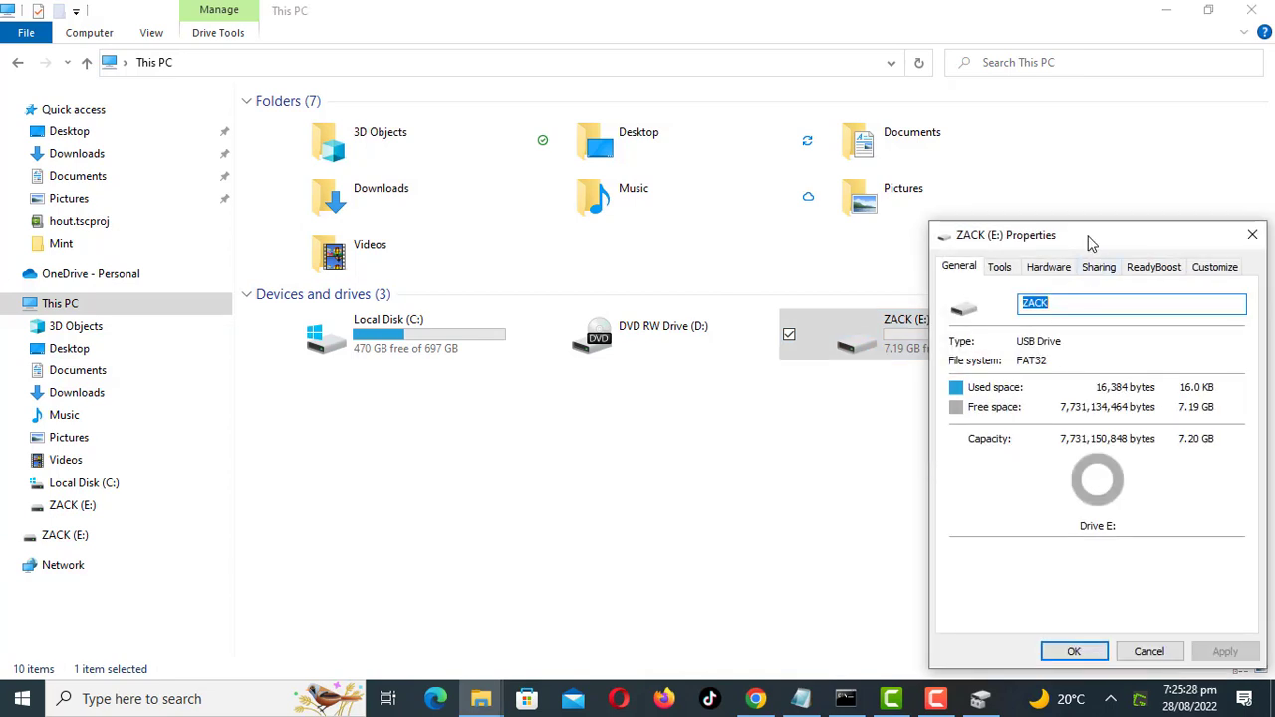
left_click(1151, 652)
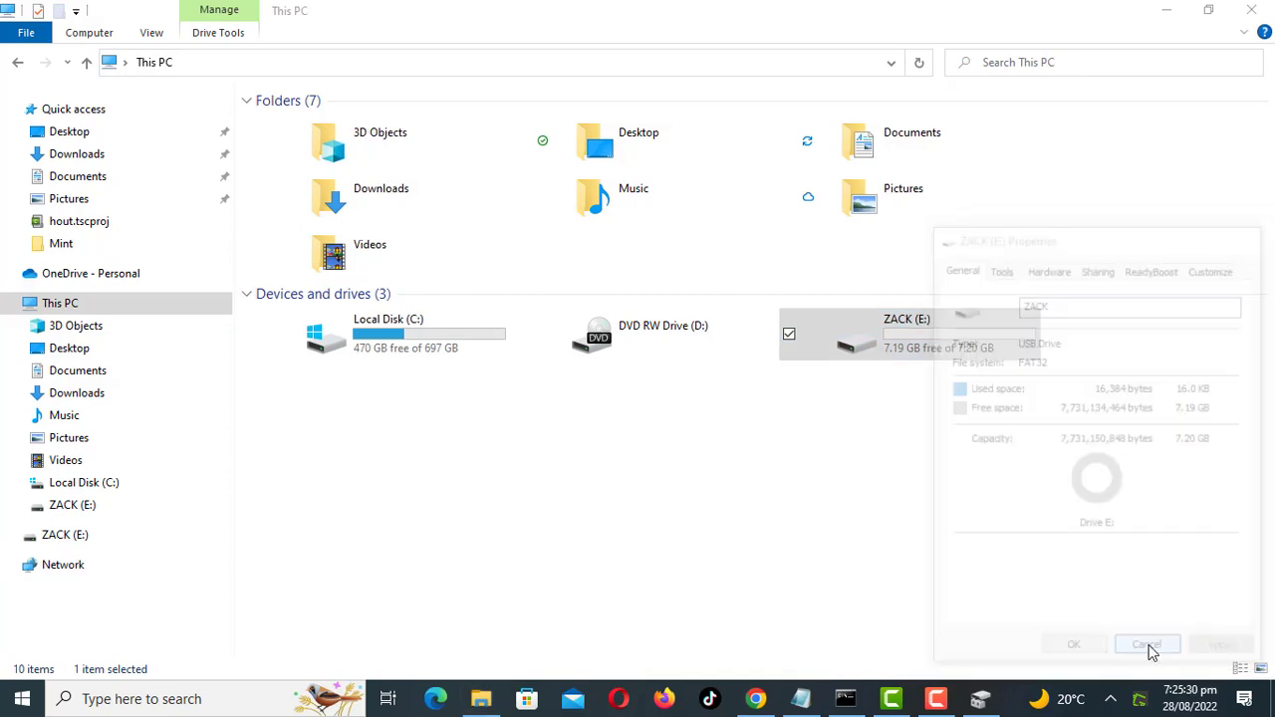
right_click(885, 358)
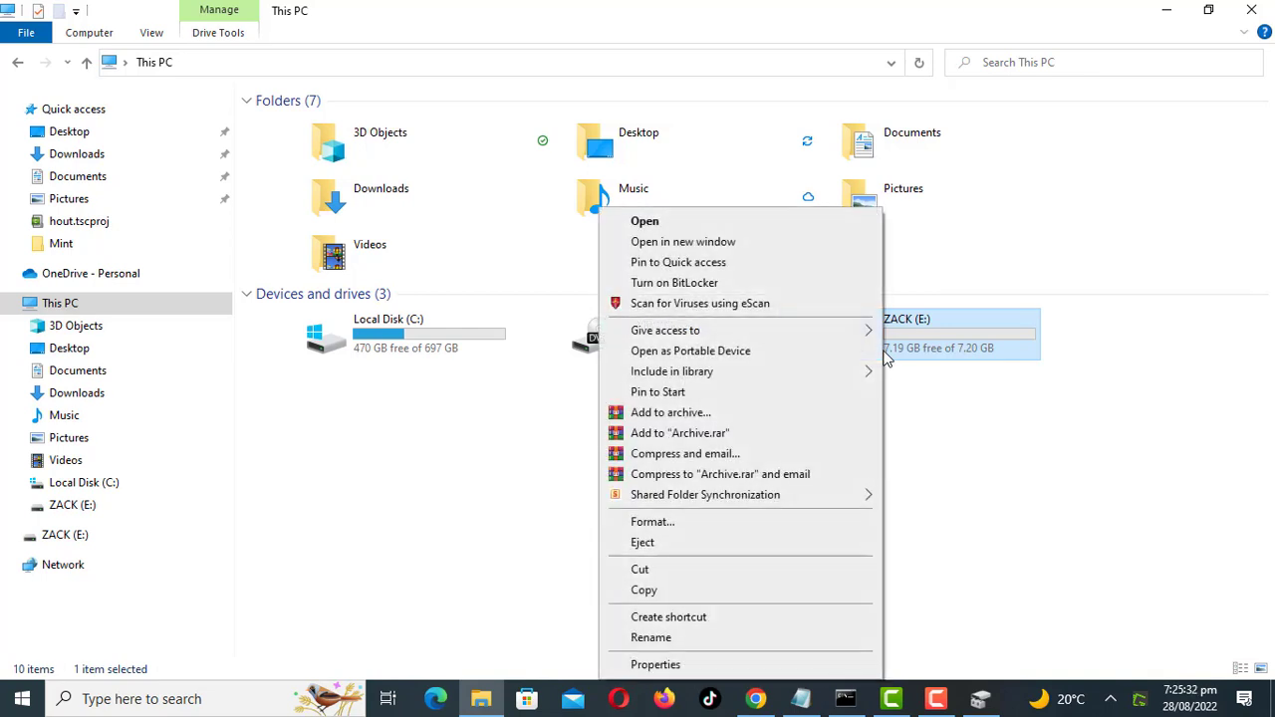
Quick-format ZACK (E:) as NTFS, confirming the data-erase warning and completion
left_click(725, 524)
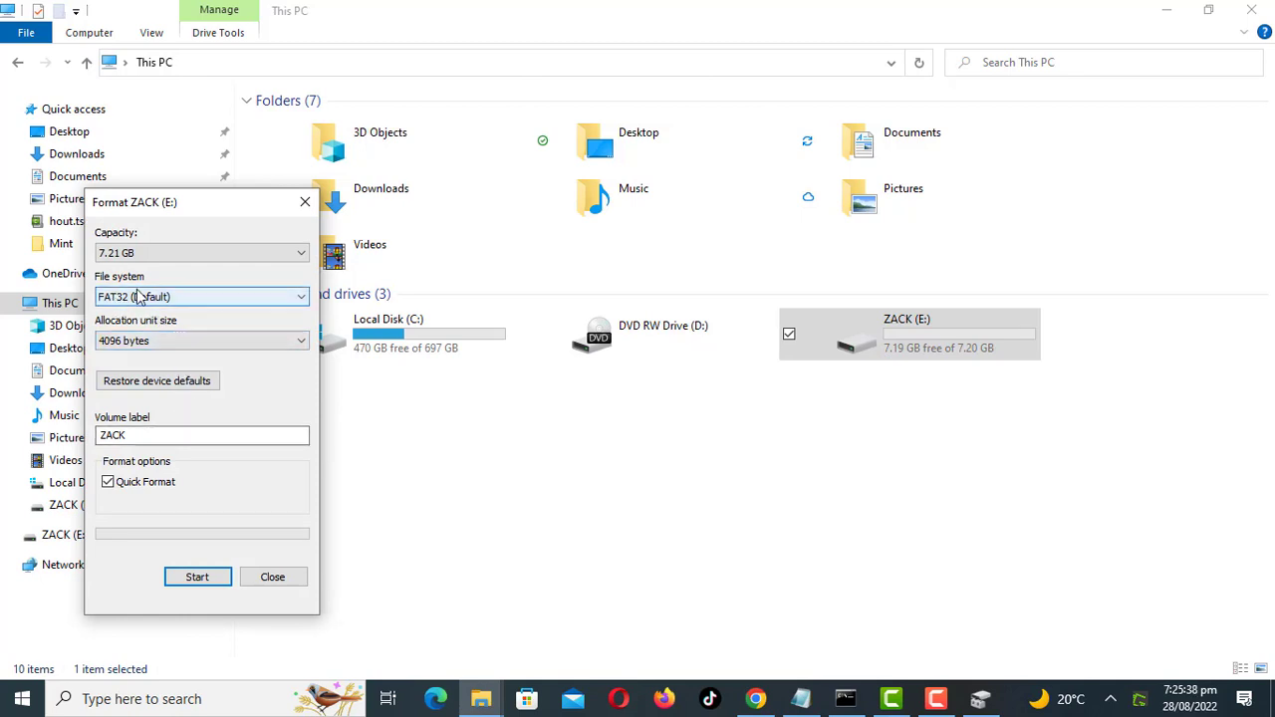
left_click(123, 302)
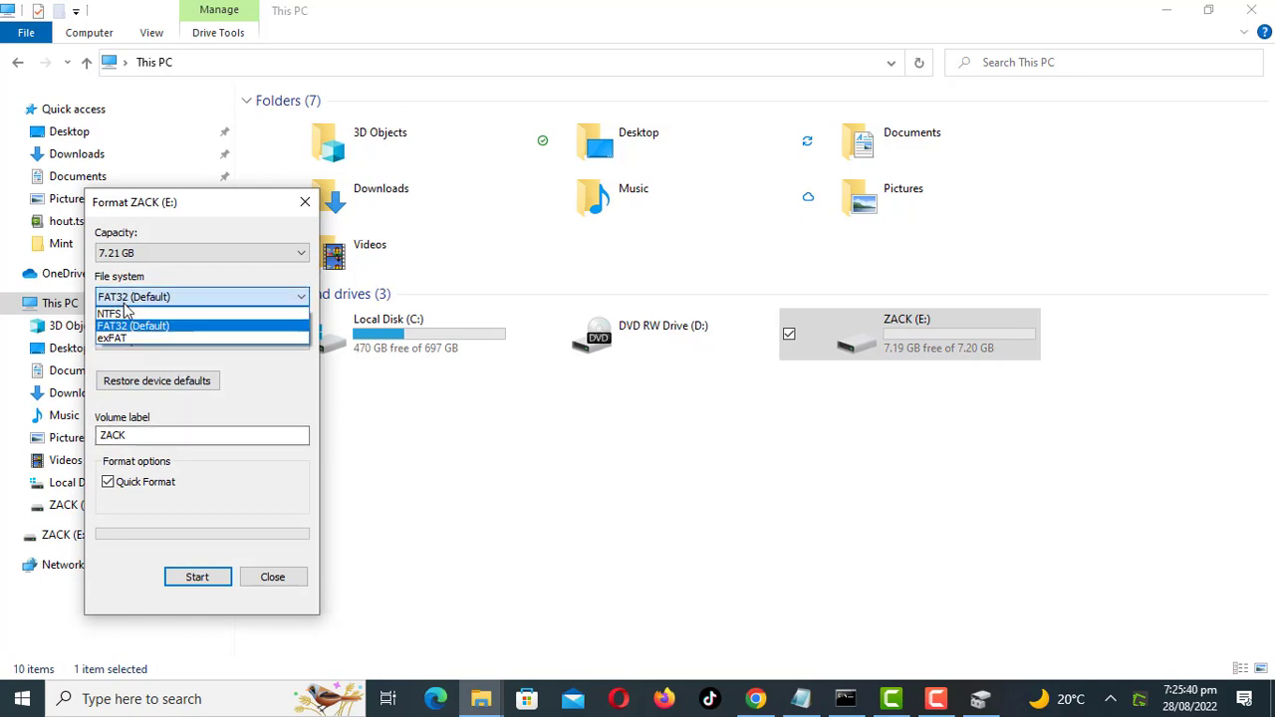
left_click(122, 313)
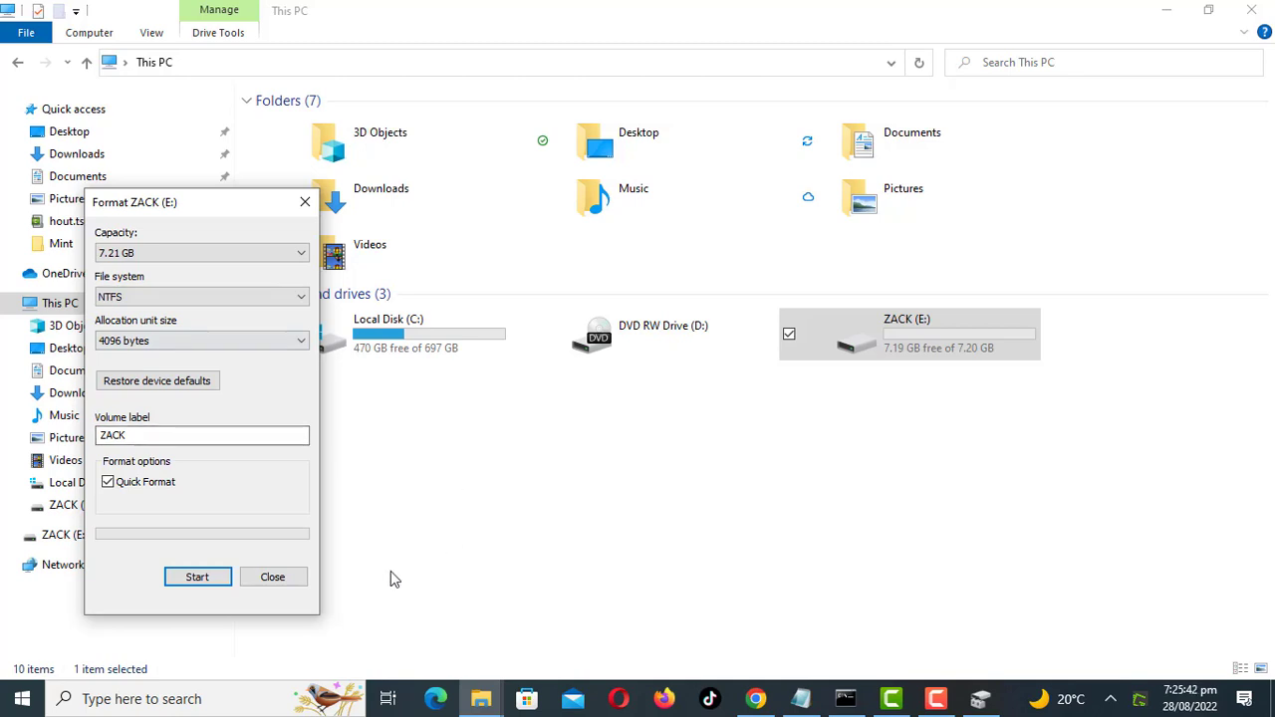
left_click(197, 577)
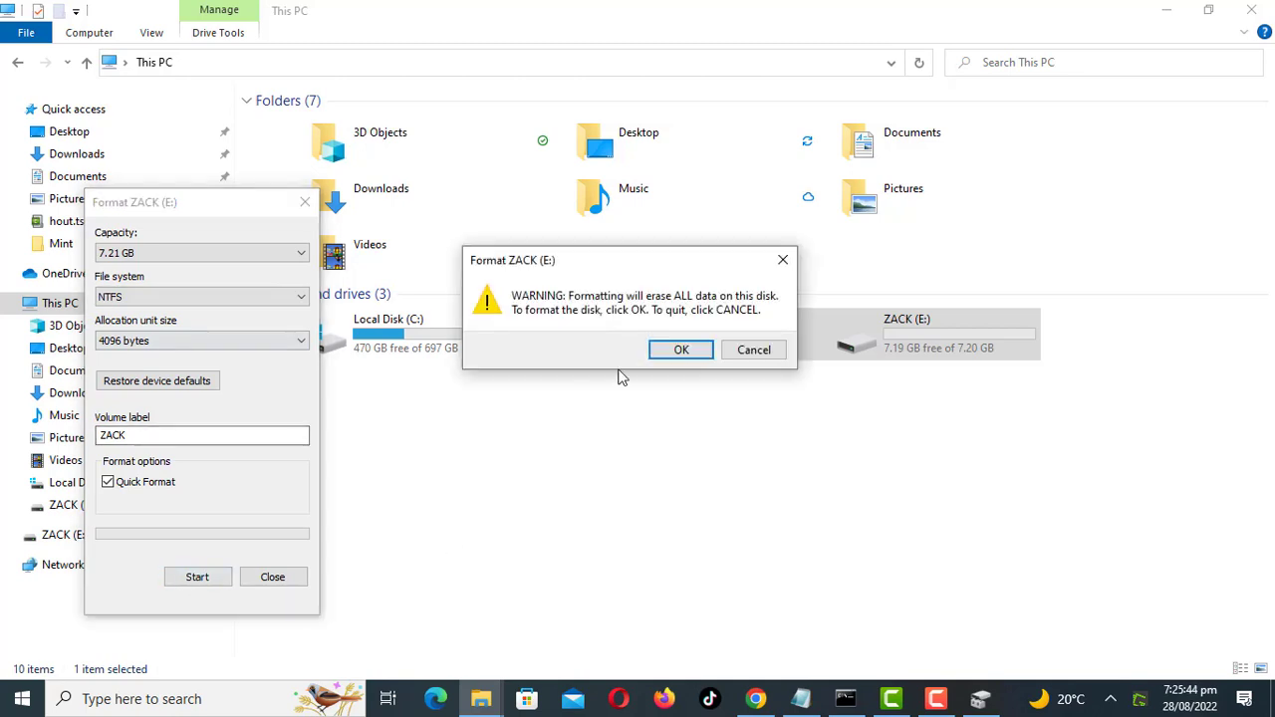
left_click(681, 350)
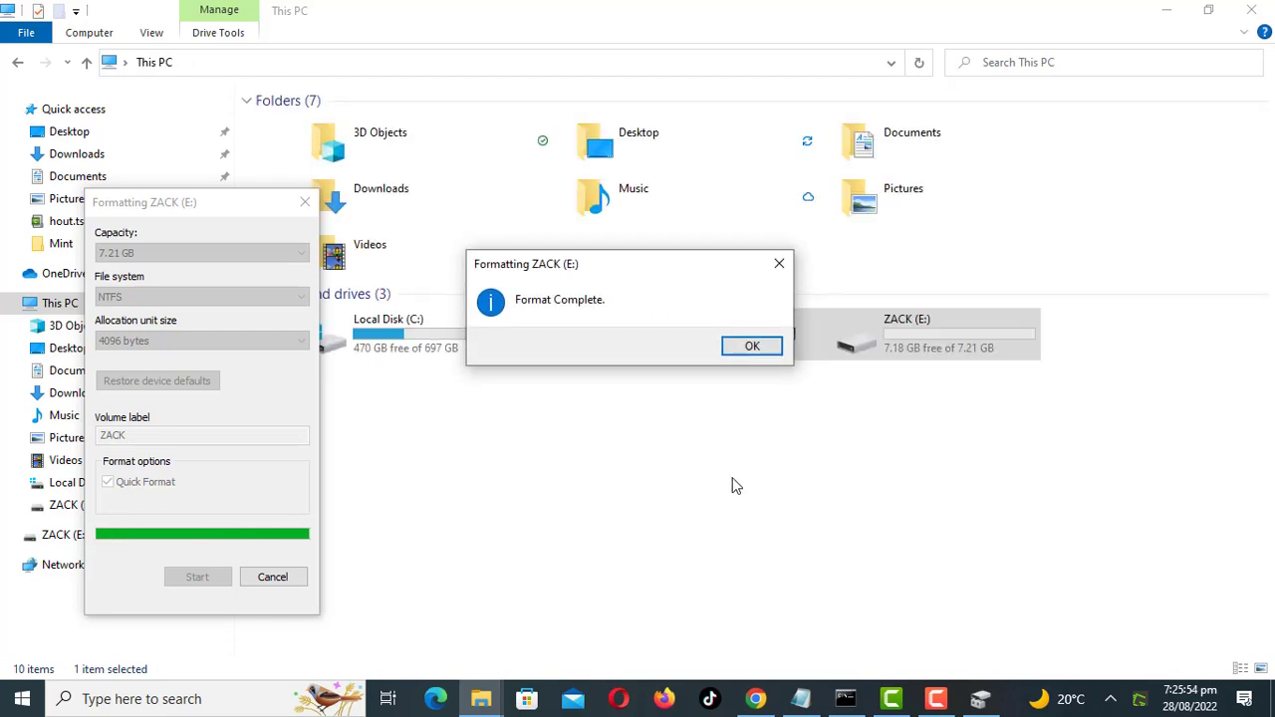
left_click(747, 348)
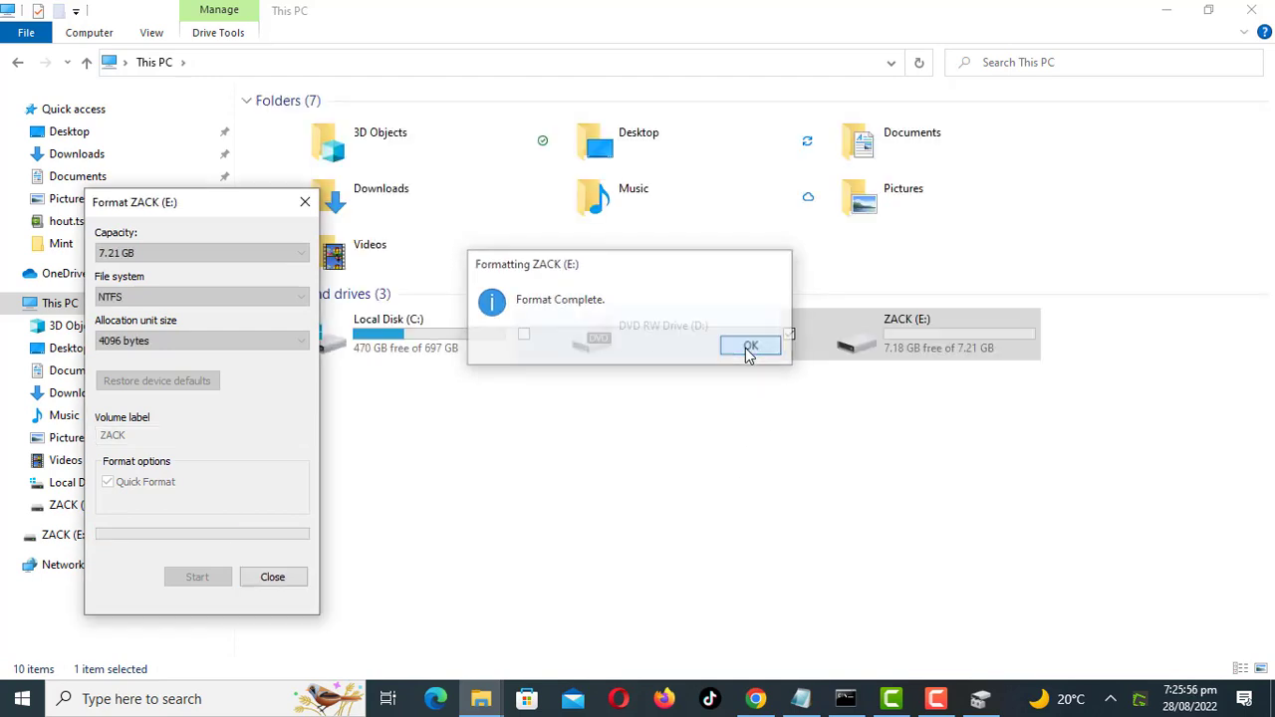
left_click(282, 587)
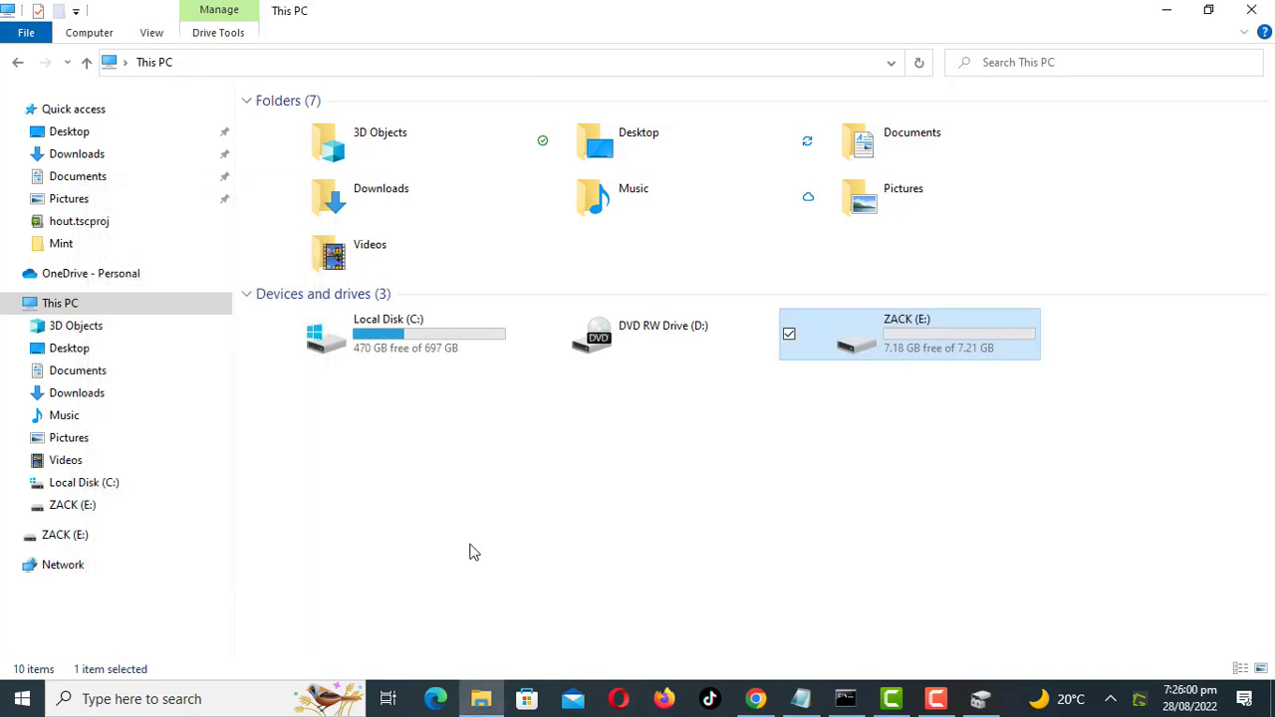
Check ZACK (E:) properties show NTFS with 26.7 MB used, and list its hardware disk drives
left_click(473, 552)
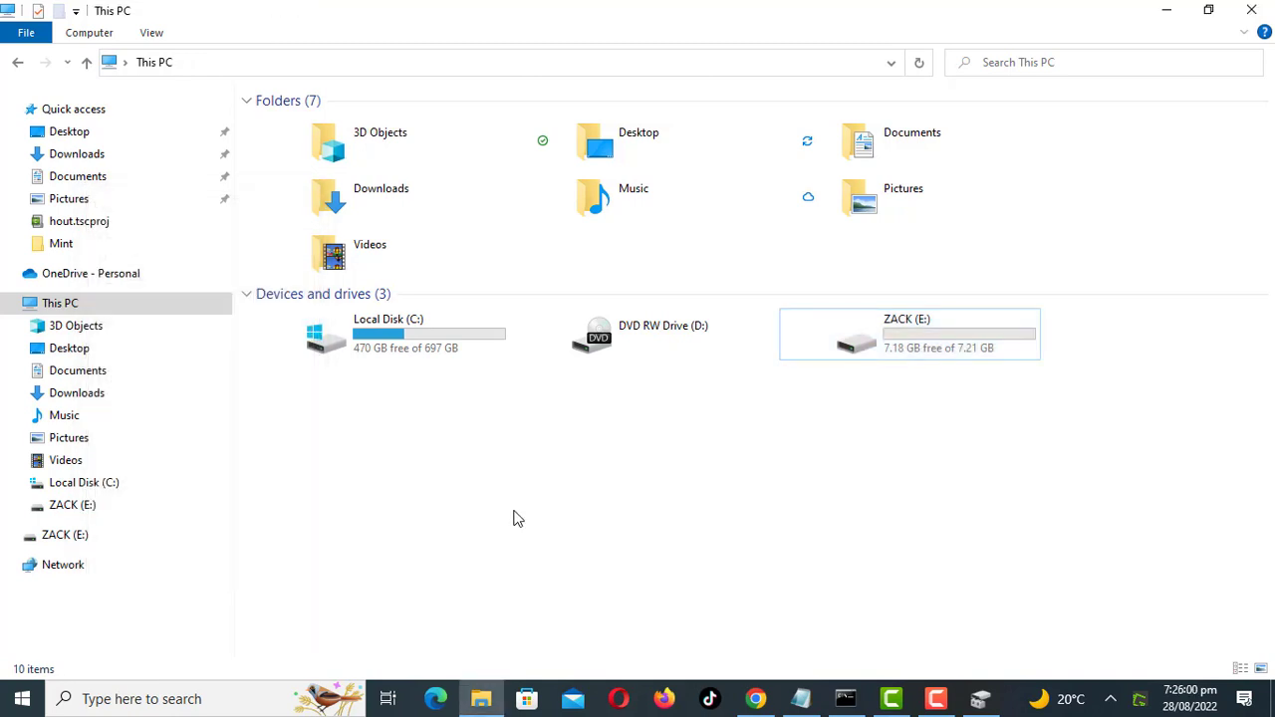
left_click(926, 329)
right_click(926, 330)
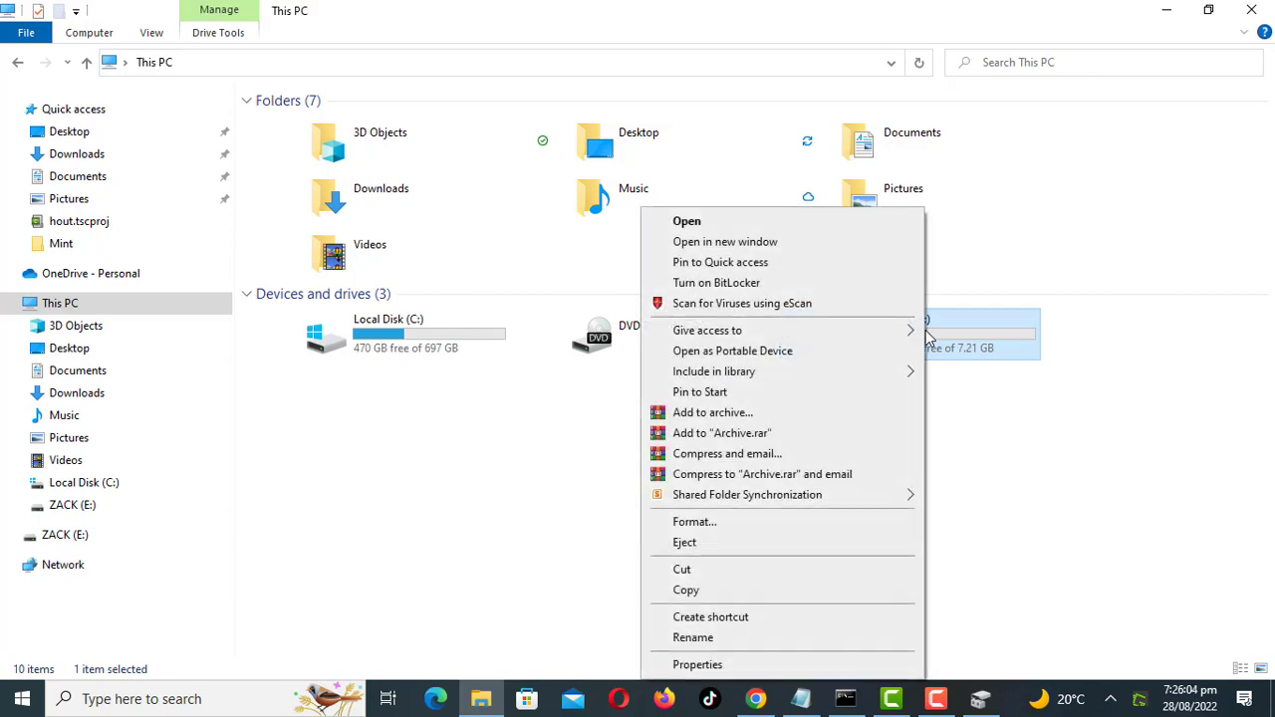
left_click(697, 665)
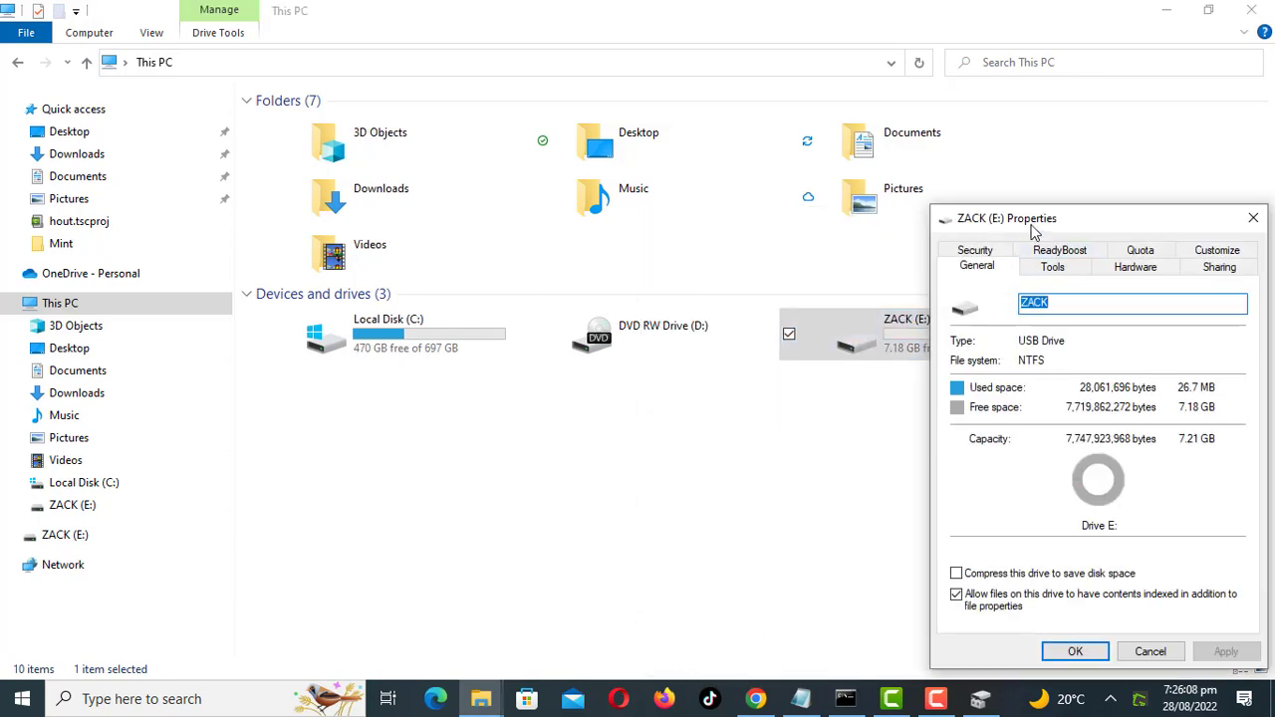
left_click_drag(1036, 229, 694, 181)
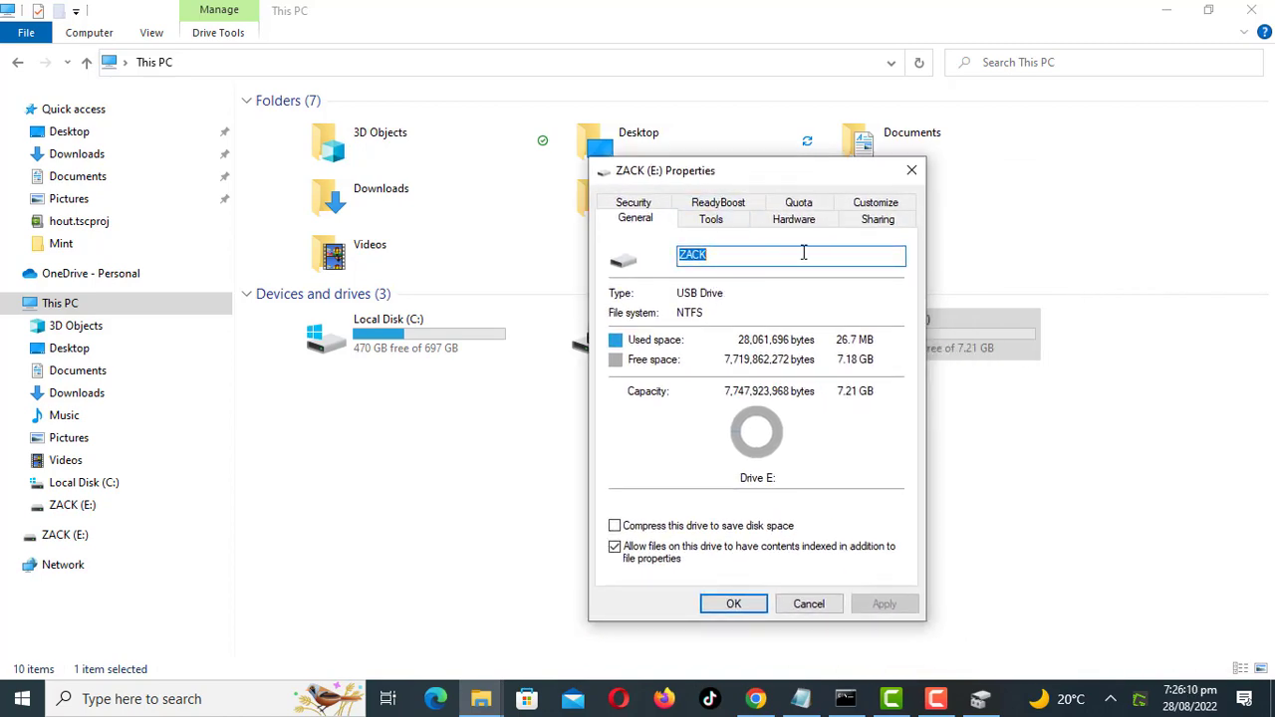
left_click(801, 217)
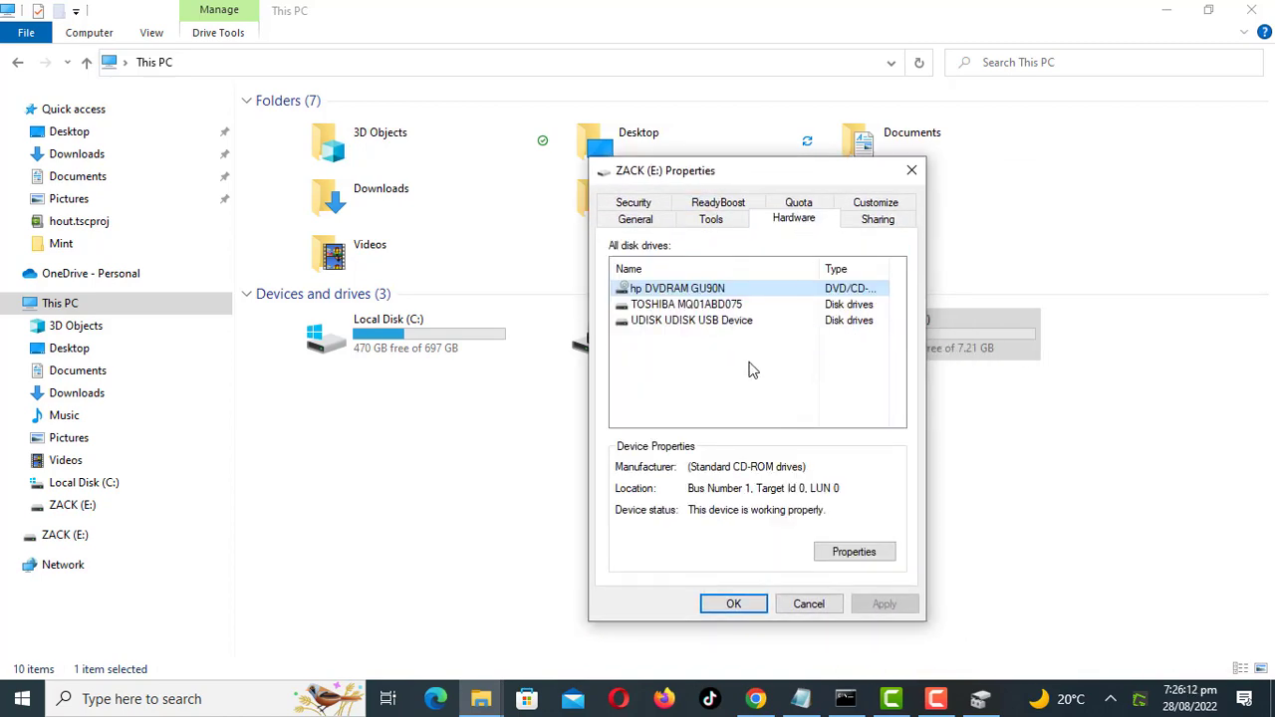
Set the UDISK USB Device removal policy to Better performance and close both property windows
left_click(700, 324)
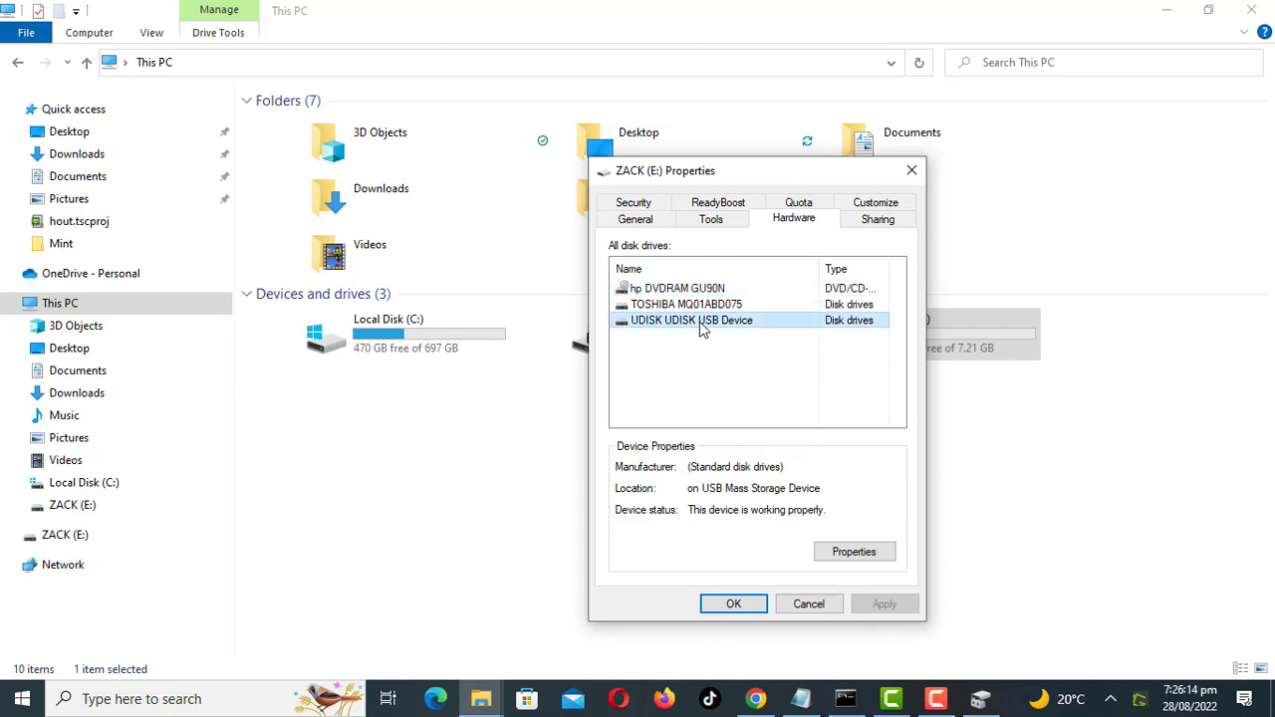
left_click(868, 553)
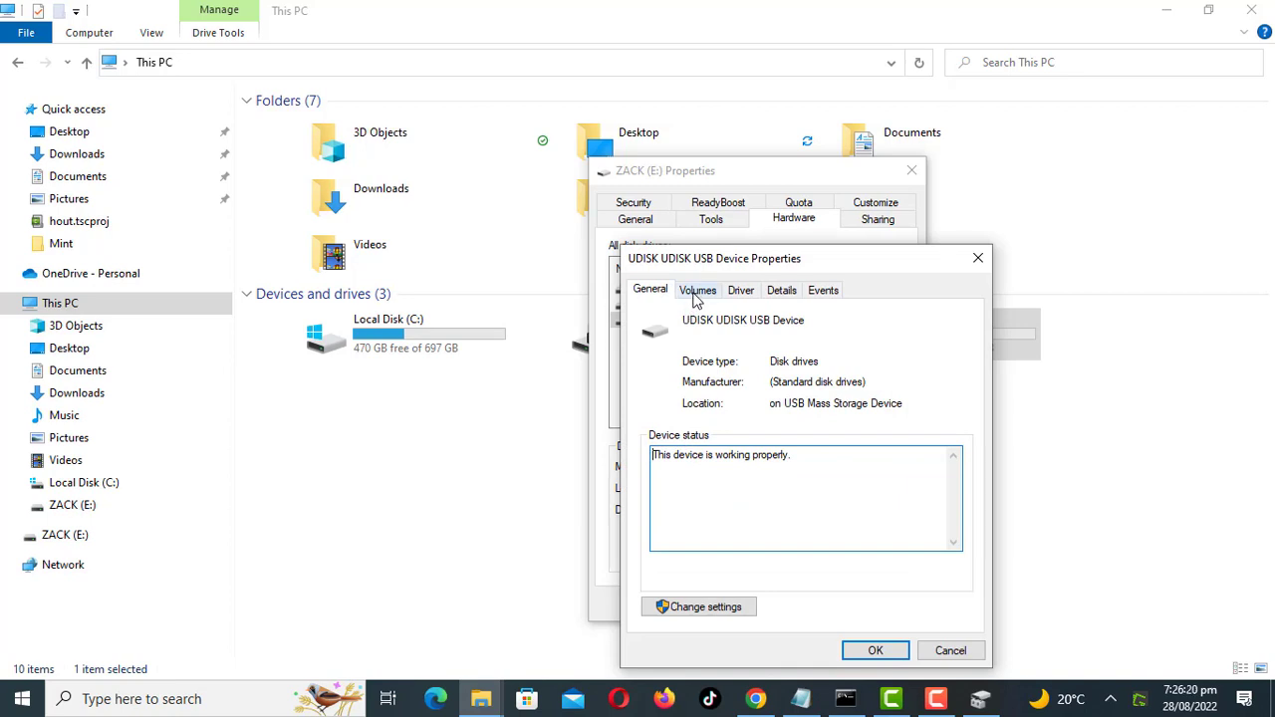
left_click(709, 607)
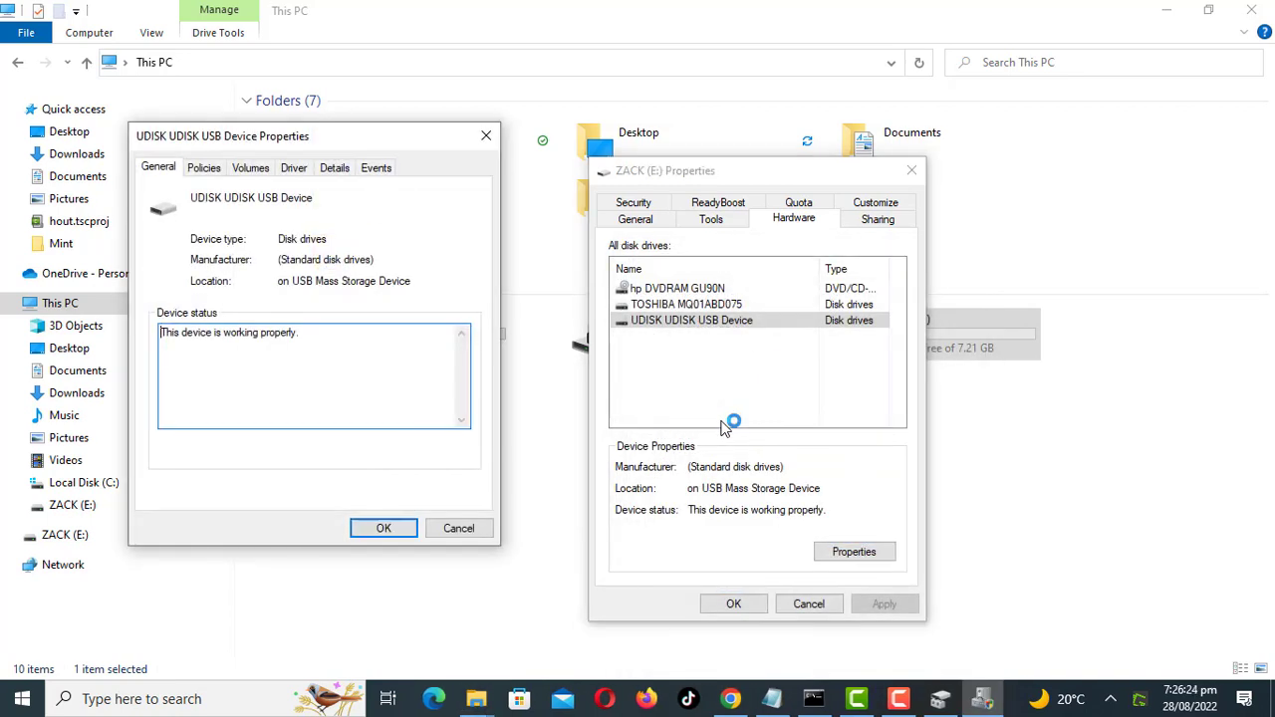
left_click(206, 169)
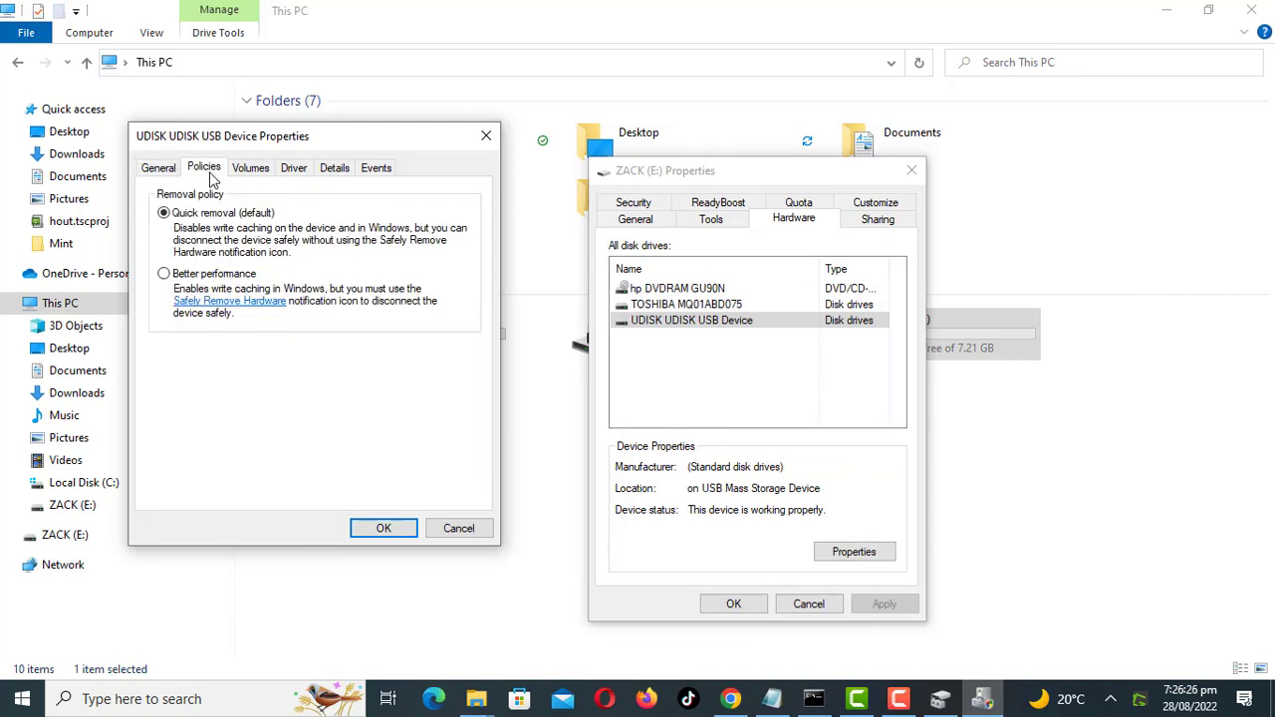
left_click(163, 274)
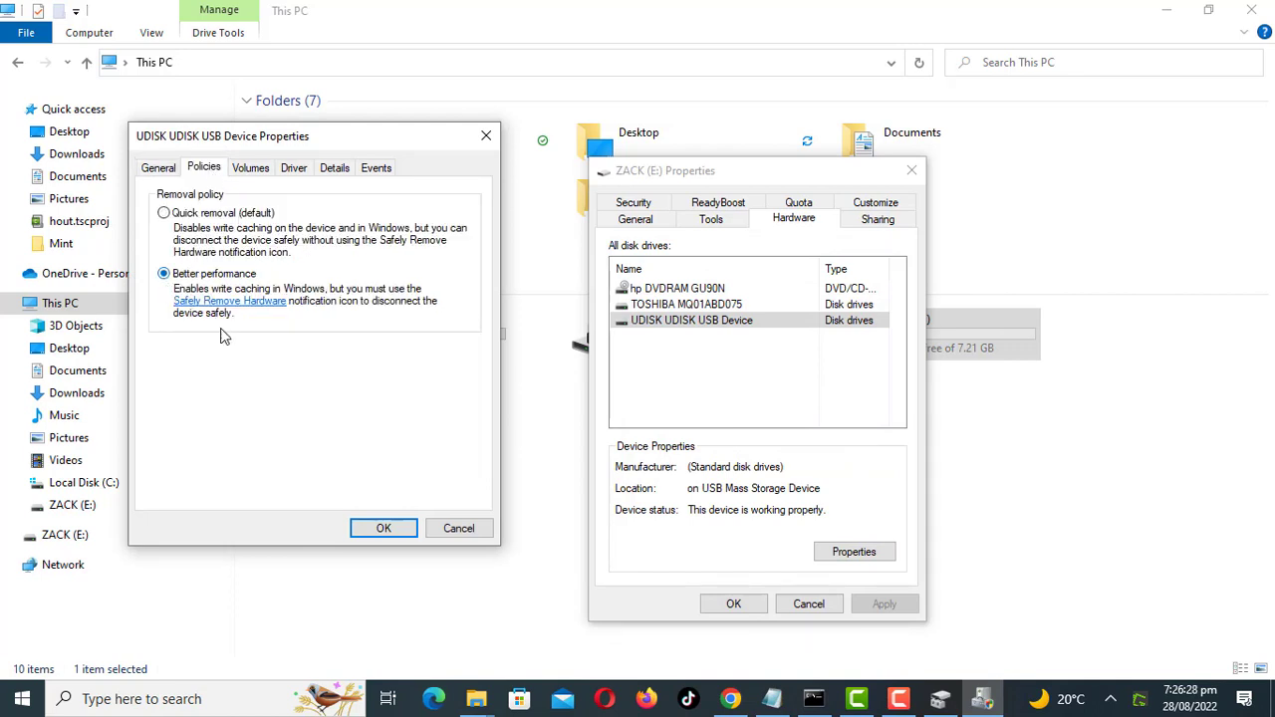
left_click(384, 529)
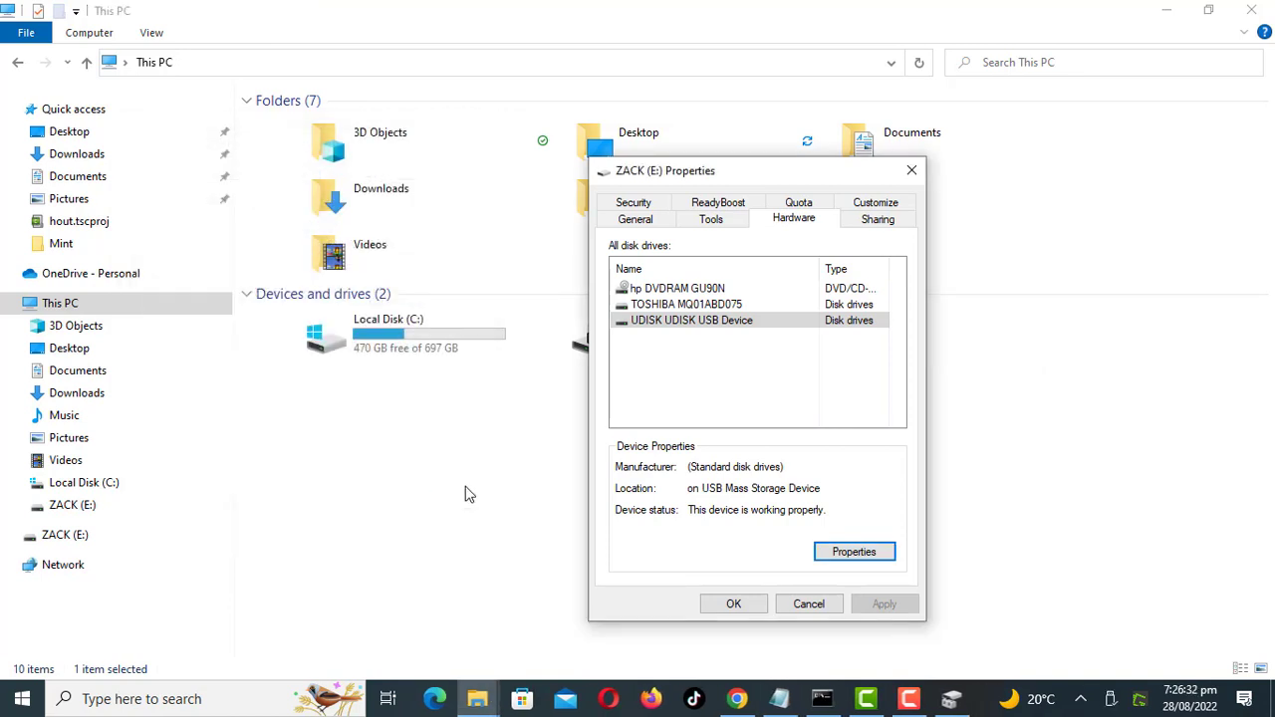
left_click(733, 605)
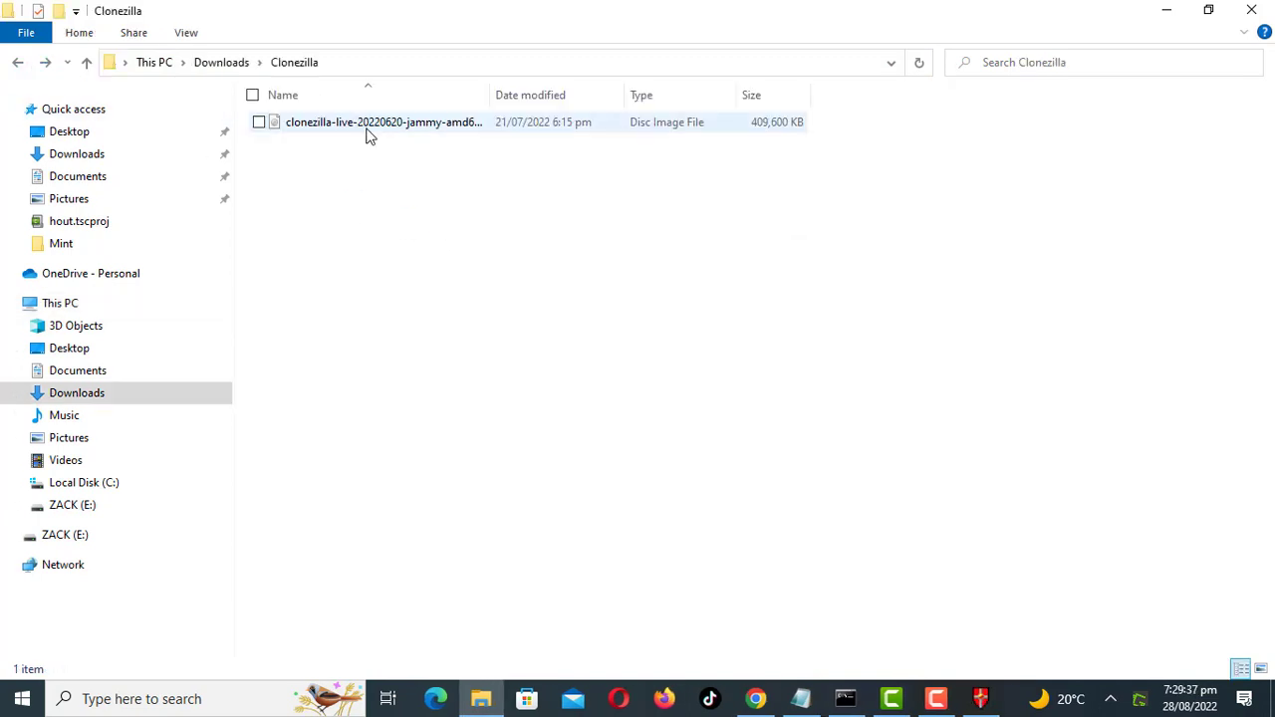
Send the 400 MB Clonezilla disc image to ZACK (E:) and clear the selection
left_click(367, 133)
right_click(366, 132)
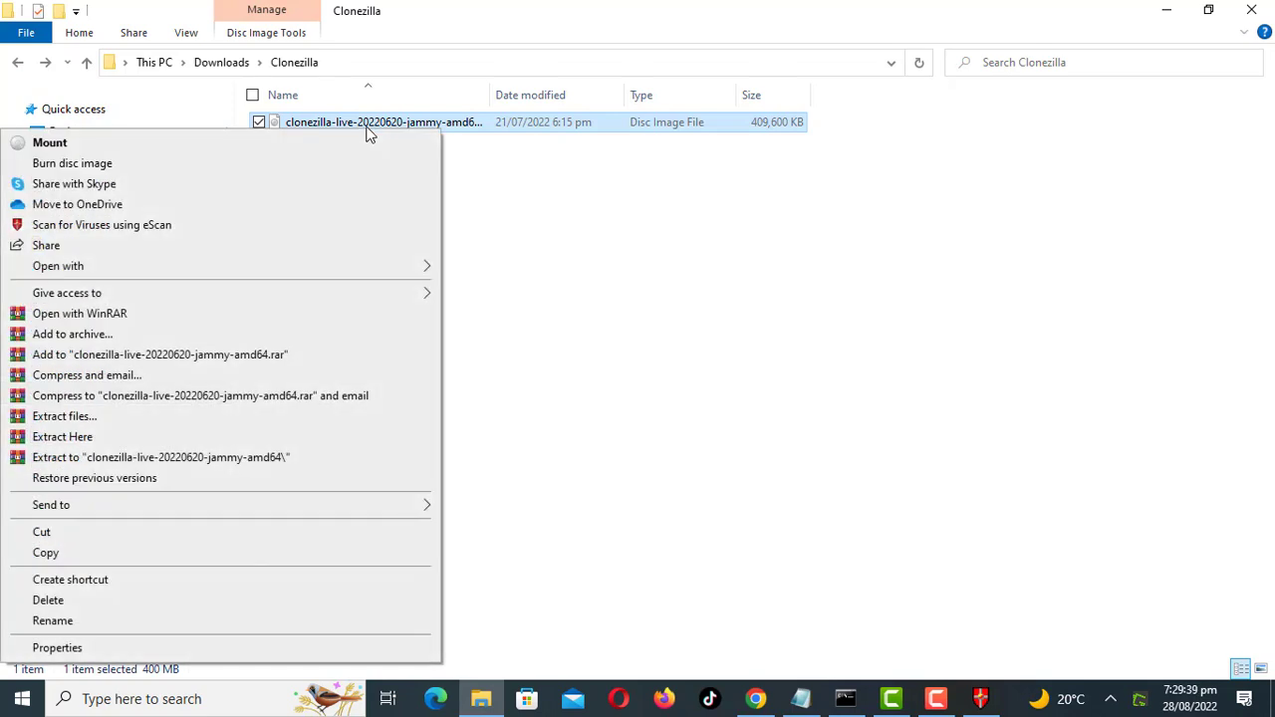
mouse_move(428, 510)
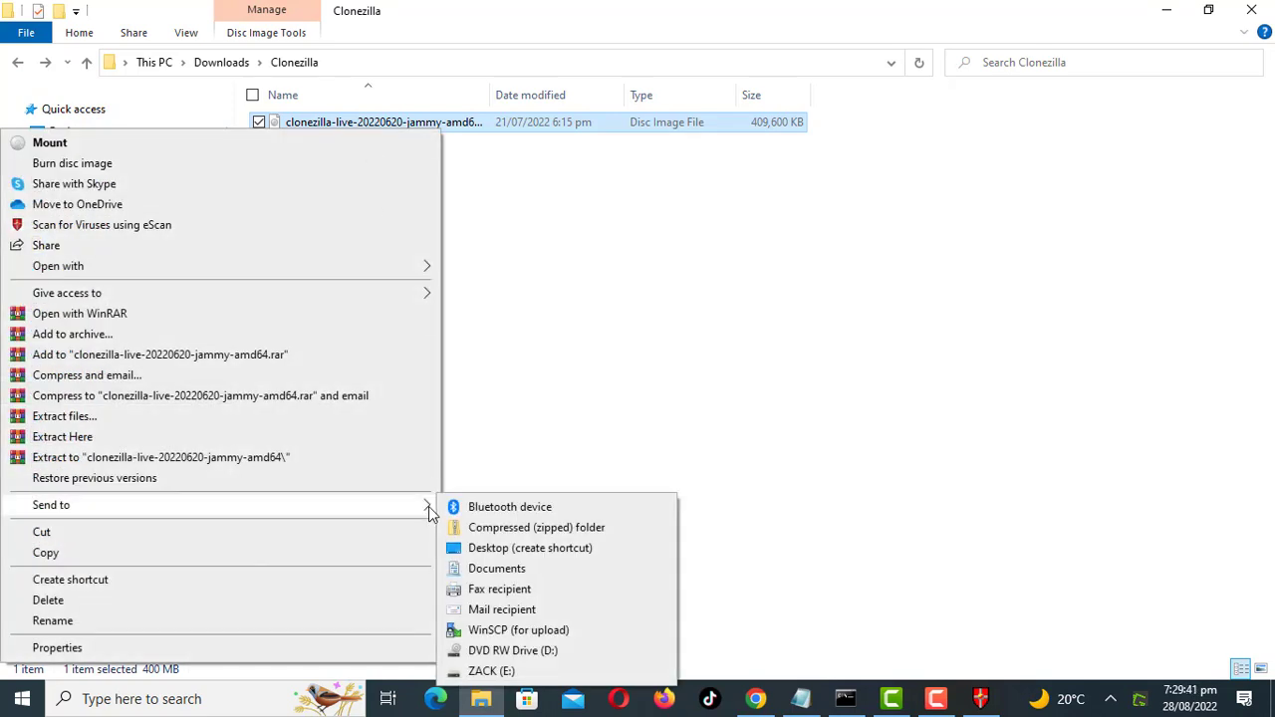
left_click(493, 671)
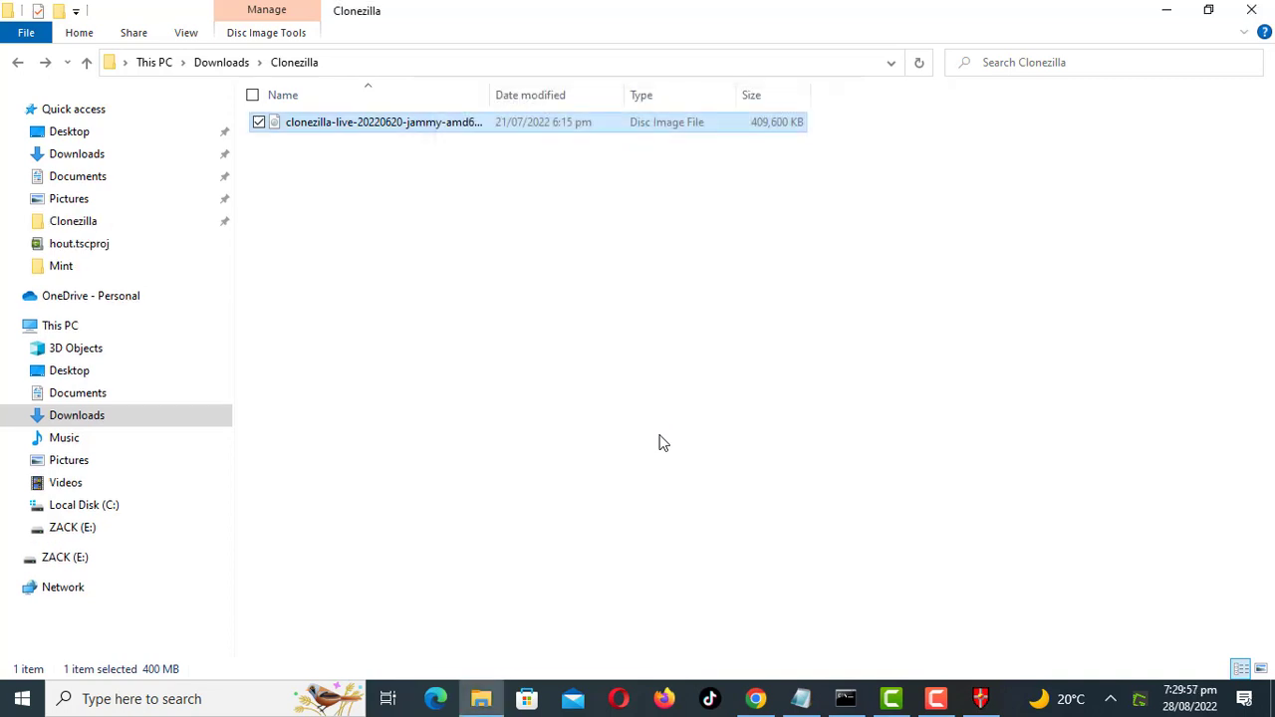
left_click(658, 442)
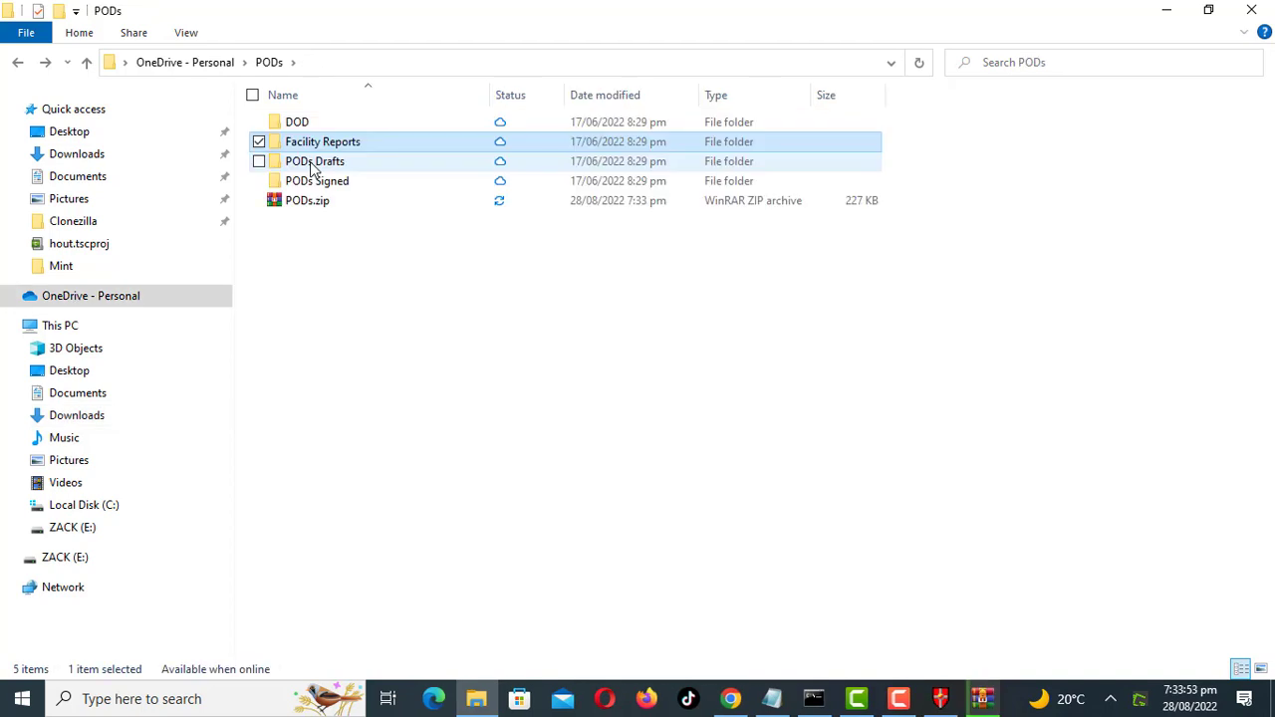
Send the 142-item, 6.32 MB PODs Drafts folder to ZACK (E:)
double_click(312, 161)
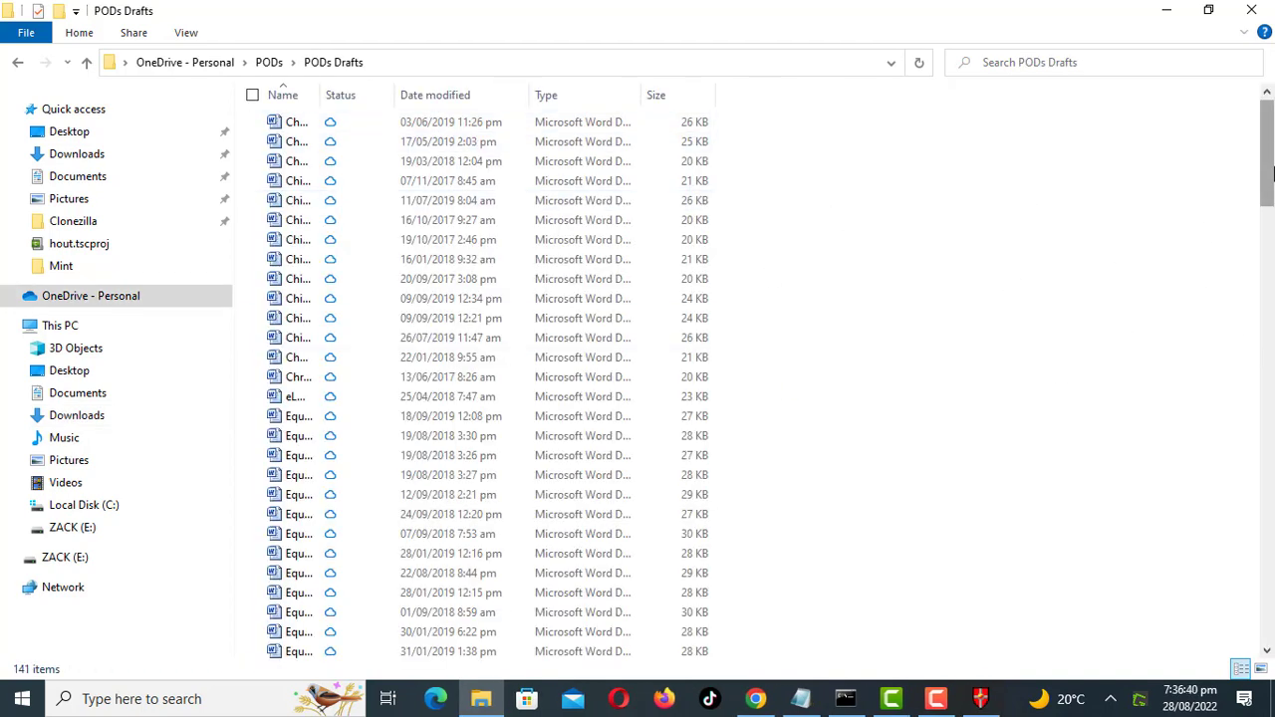
left_click_drag(1267, 150, 1270, 578)
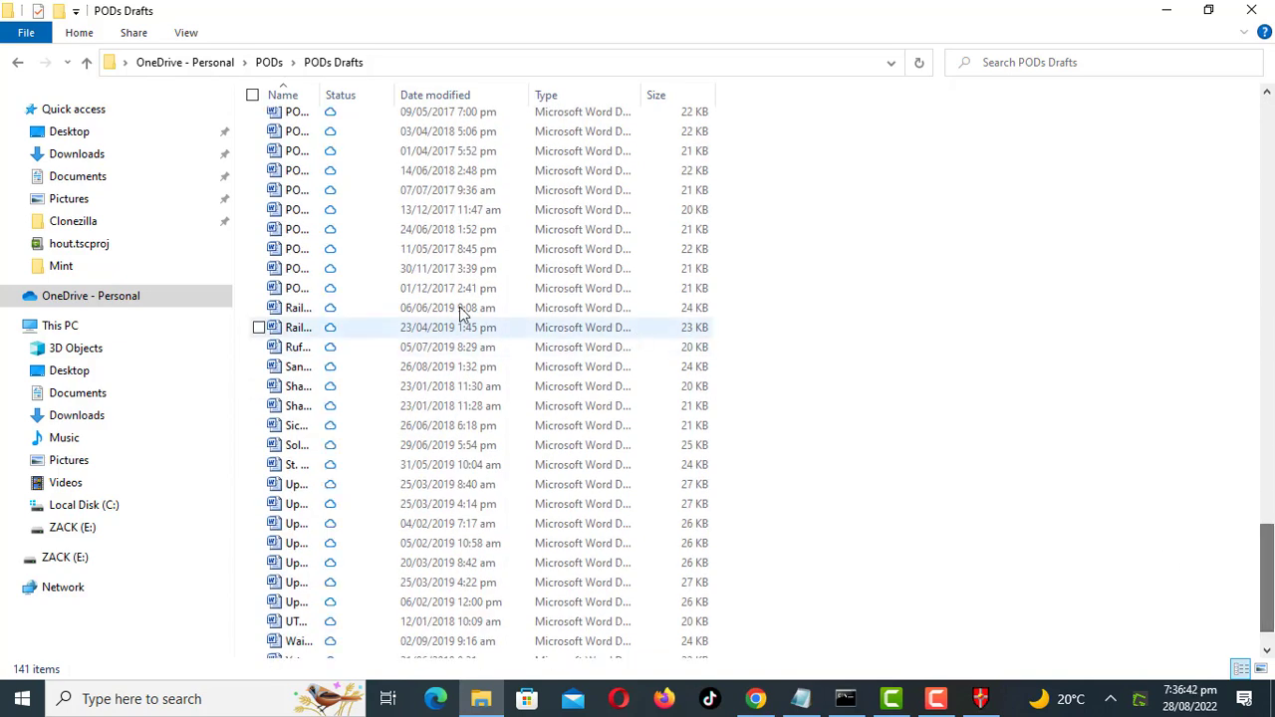
left_click(18, 63)
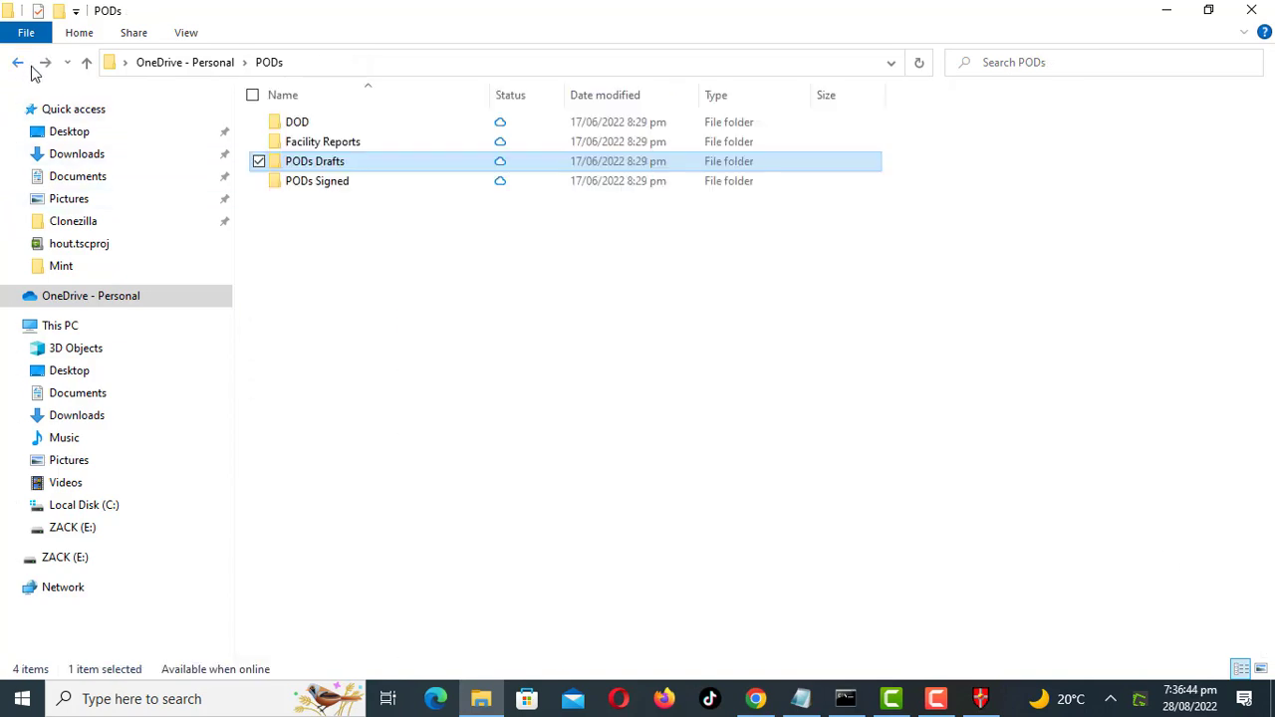
right_click(332, 166)
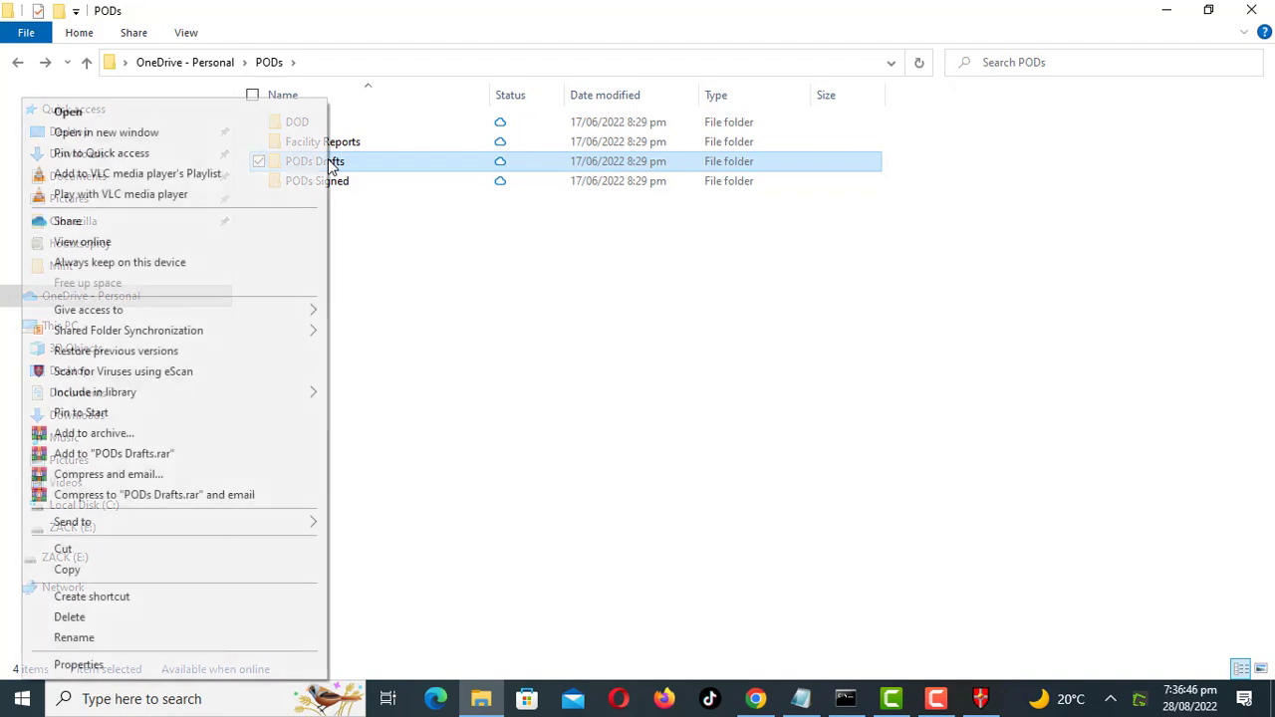
mouse_move(305, 524)
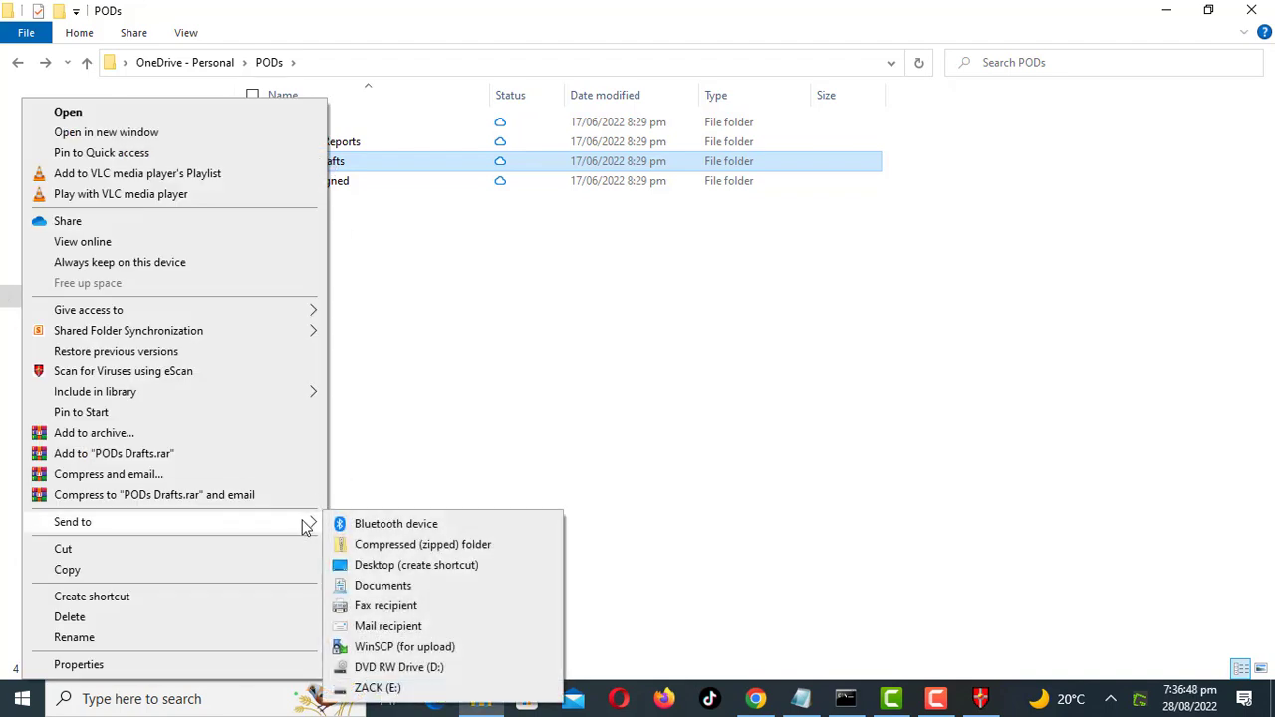
left_click(396, 689)
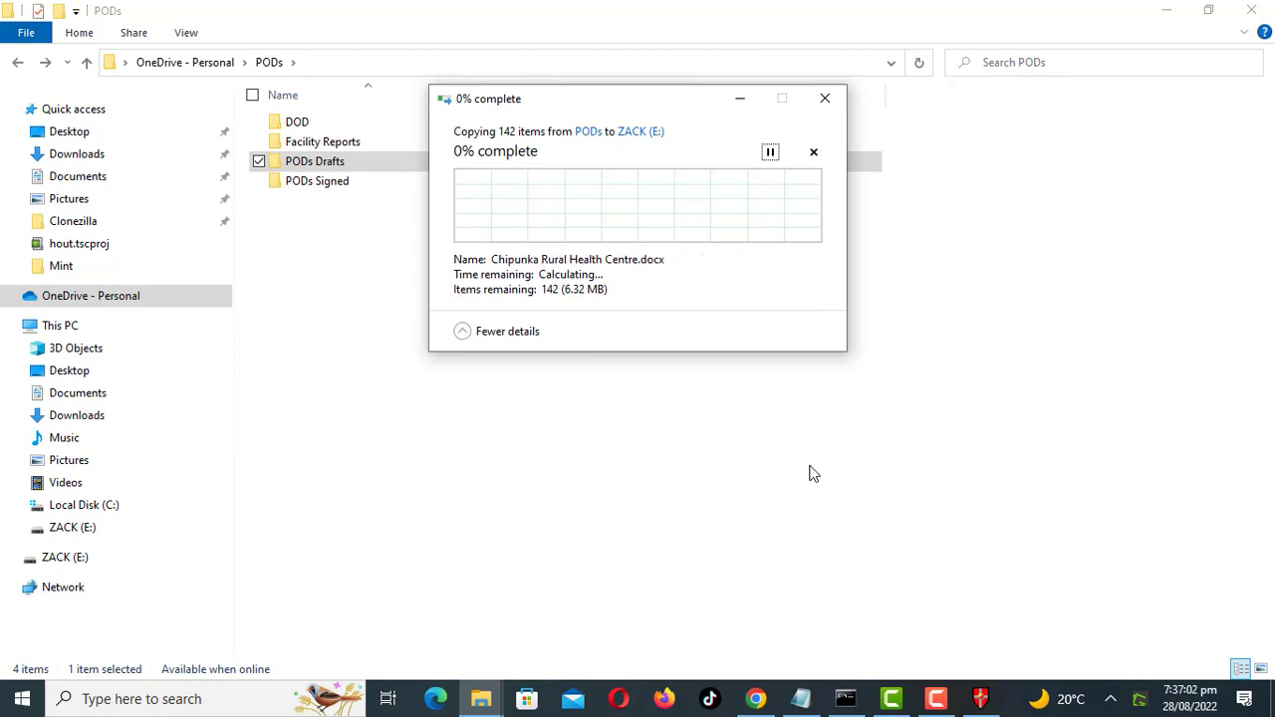
Compress PODs Drafts with WinRAR into a ZIP archive named PODs Drafts.zip
left_click(329, 163)
right_click(330, 164)
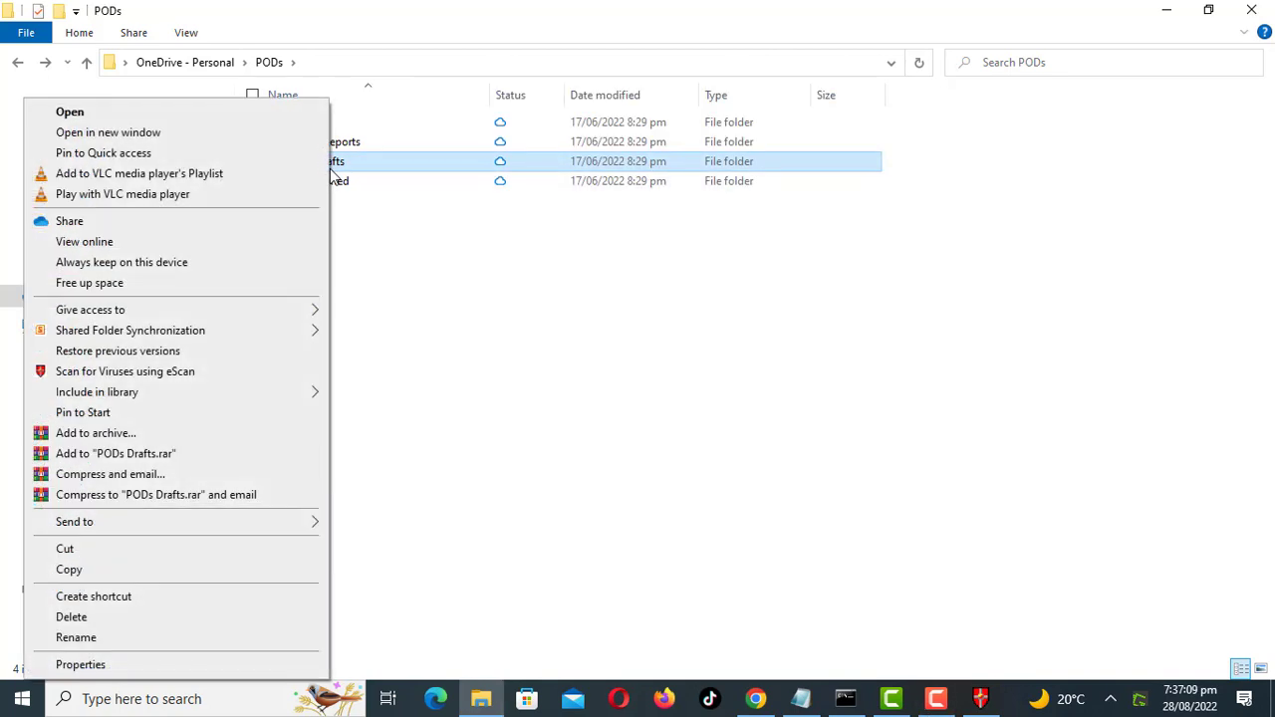
left_click(213, 437)
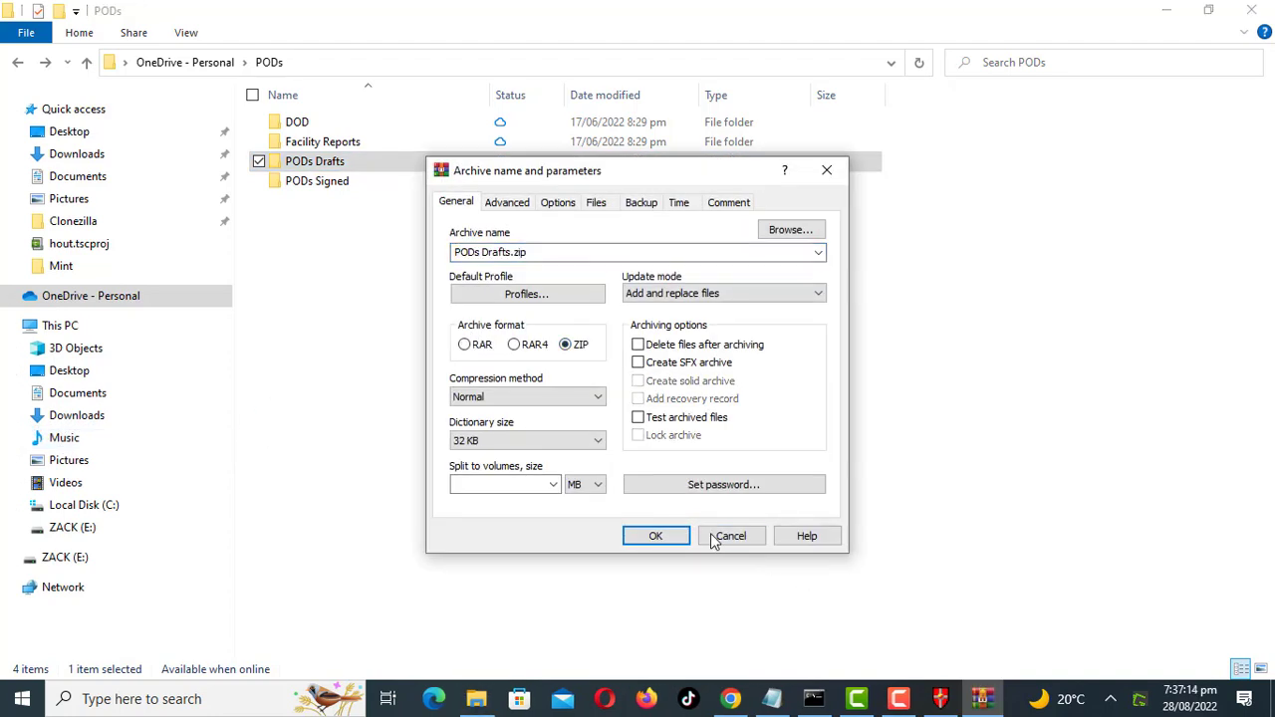
left_click(659, 536)
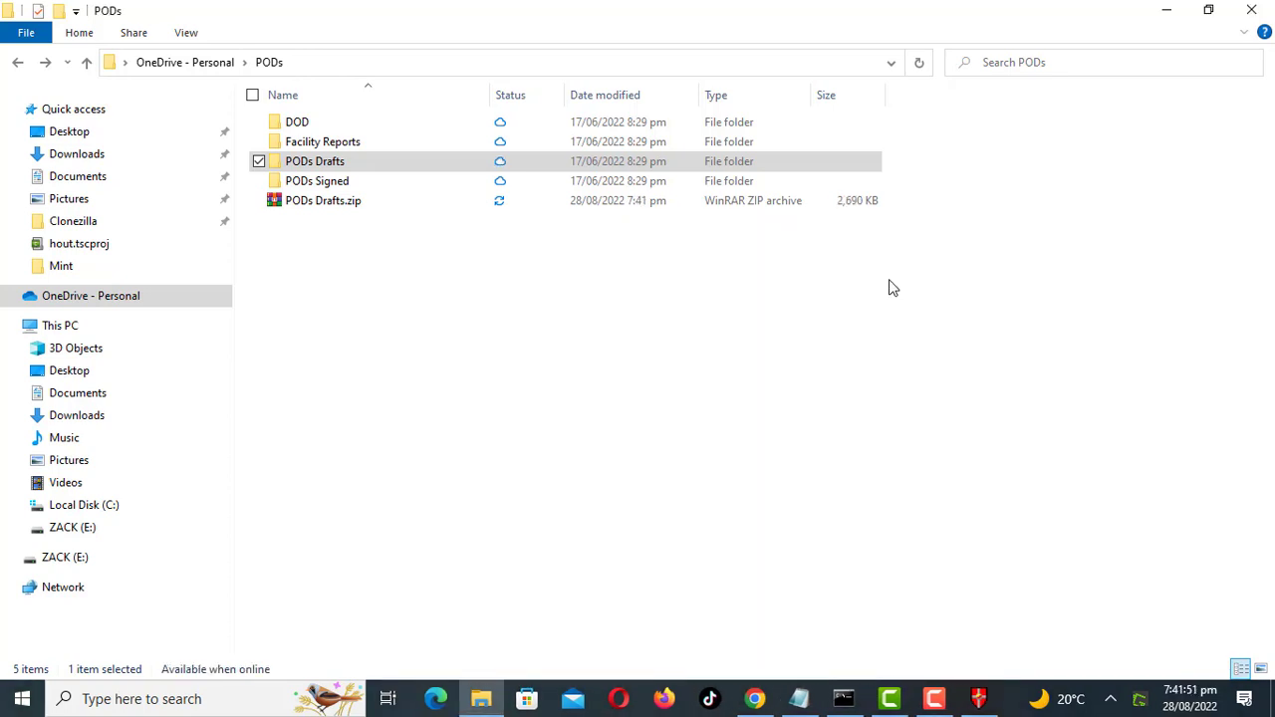
Send the 2,788 KB PODs Drafts.zip from the PODs folder to ZACK (E:)
left_click(535, 289)
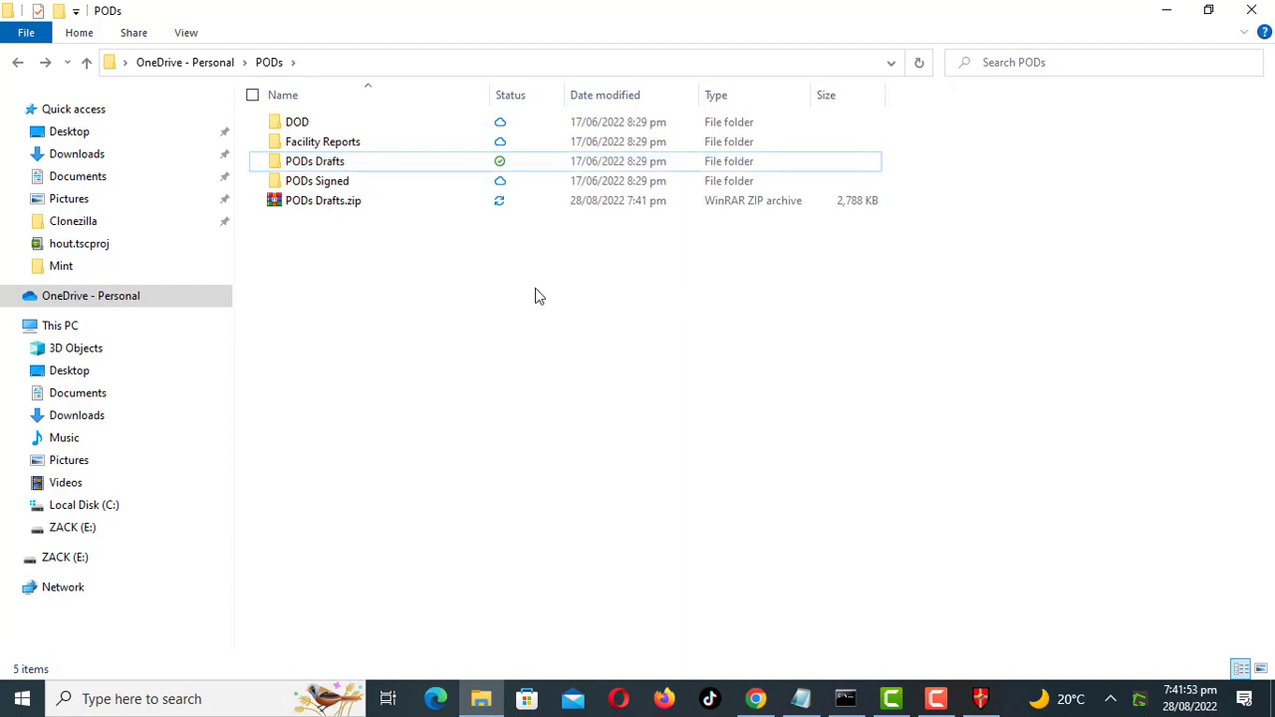
left_click(338, 208)
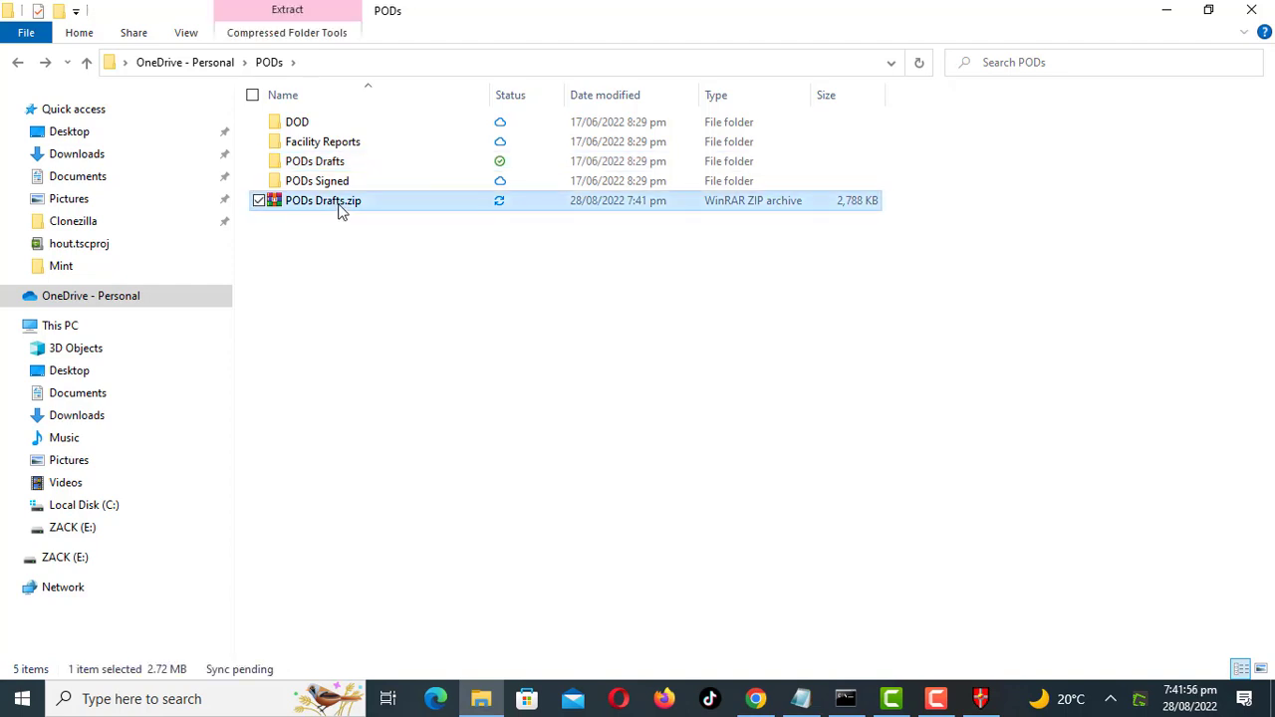
left_click(938, 699)
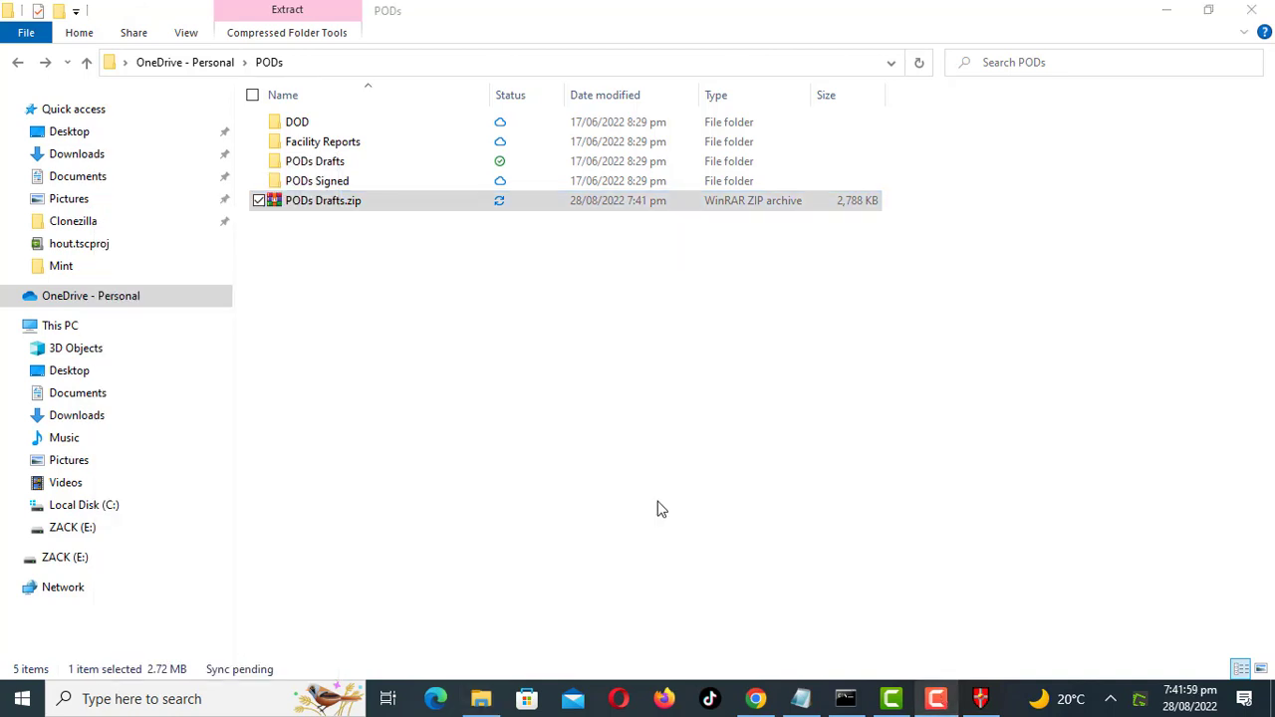
left_click(358, 207)
right_click(358, 207)
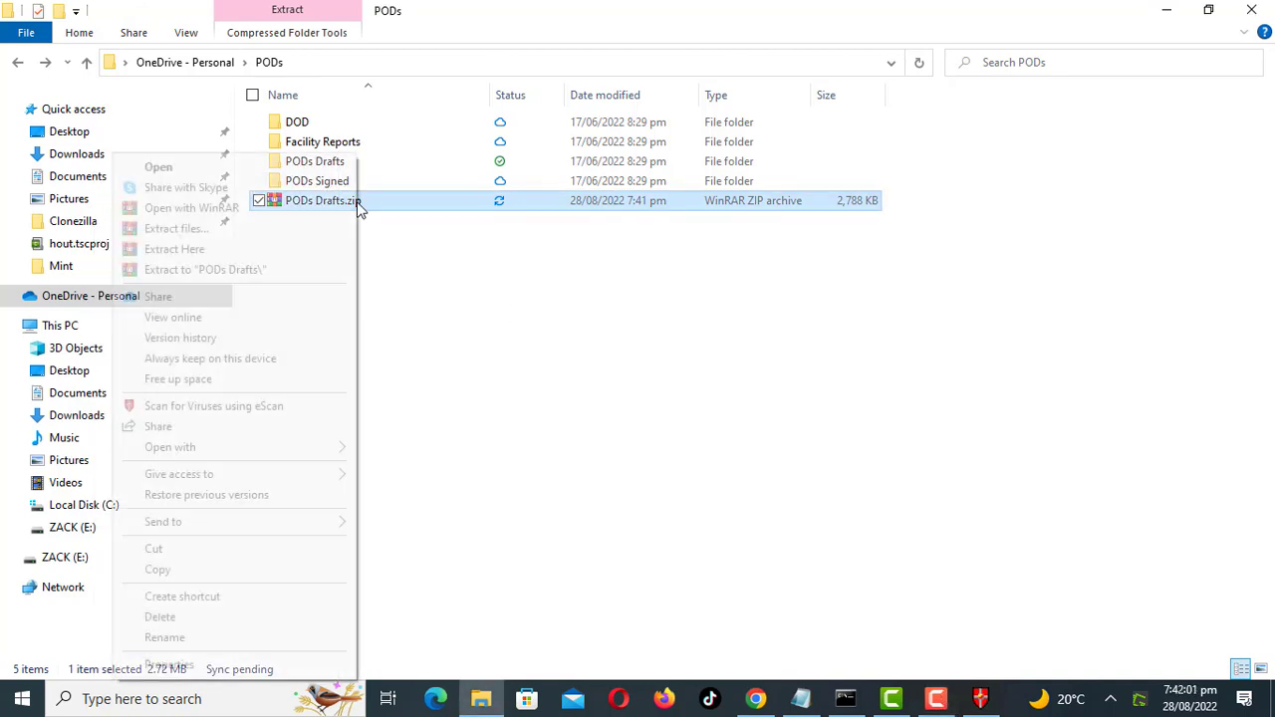
mouse_move(342, 533)
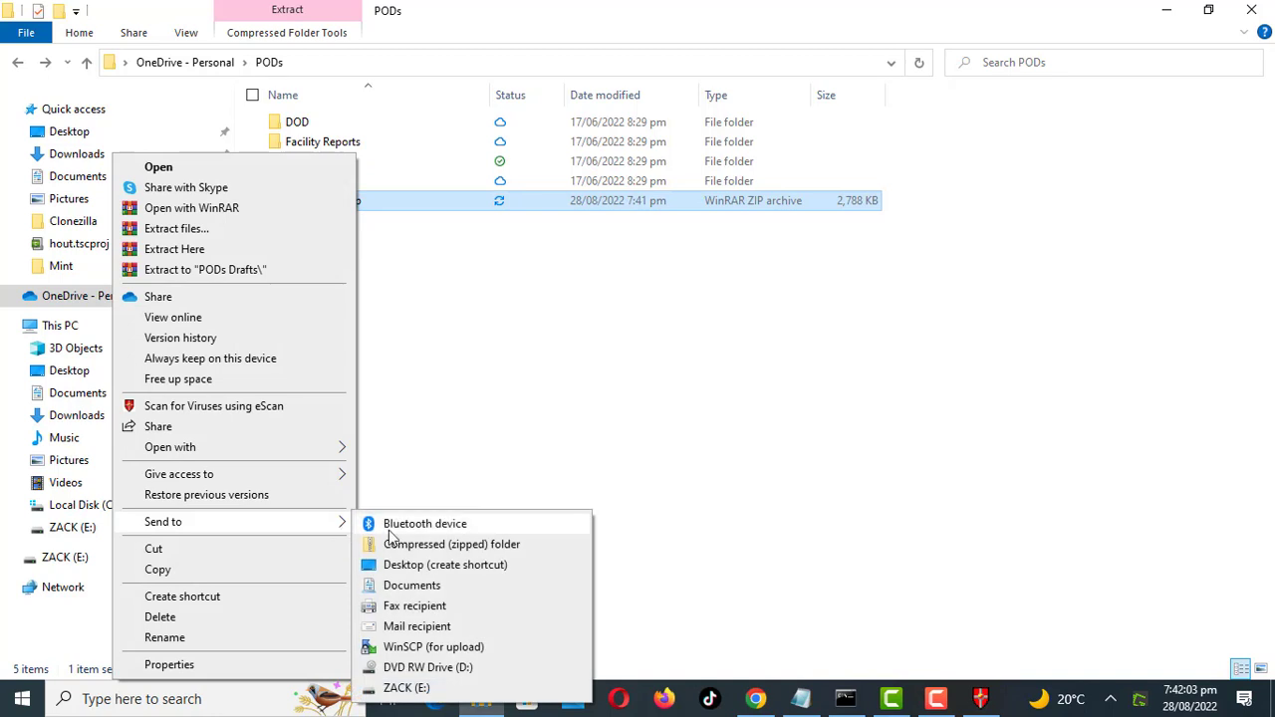
left_click(424, 688)
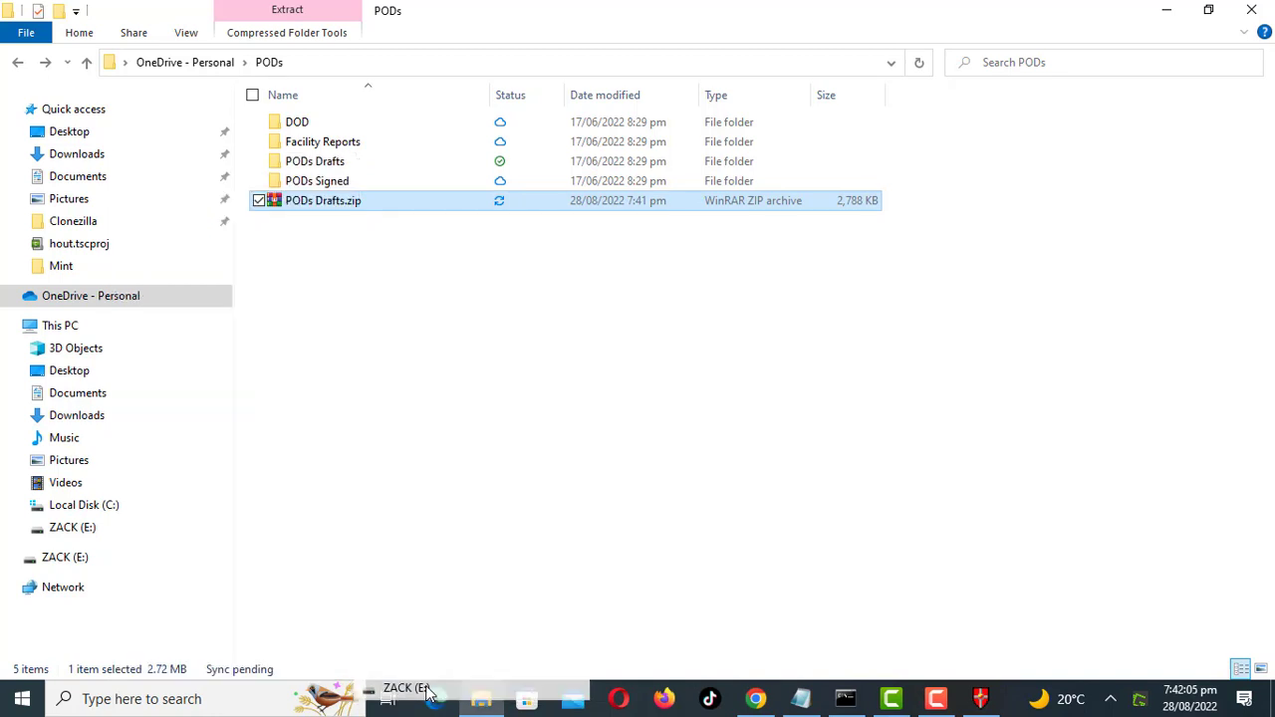
left_click(673, 320)
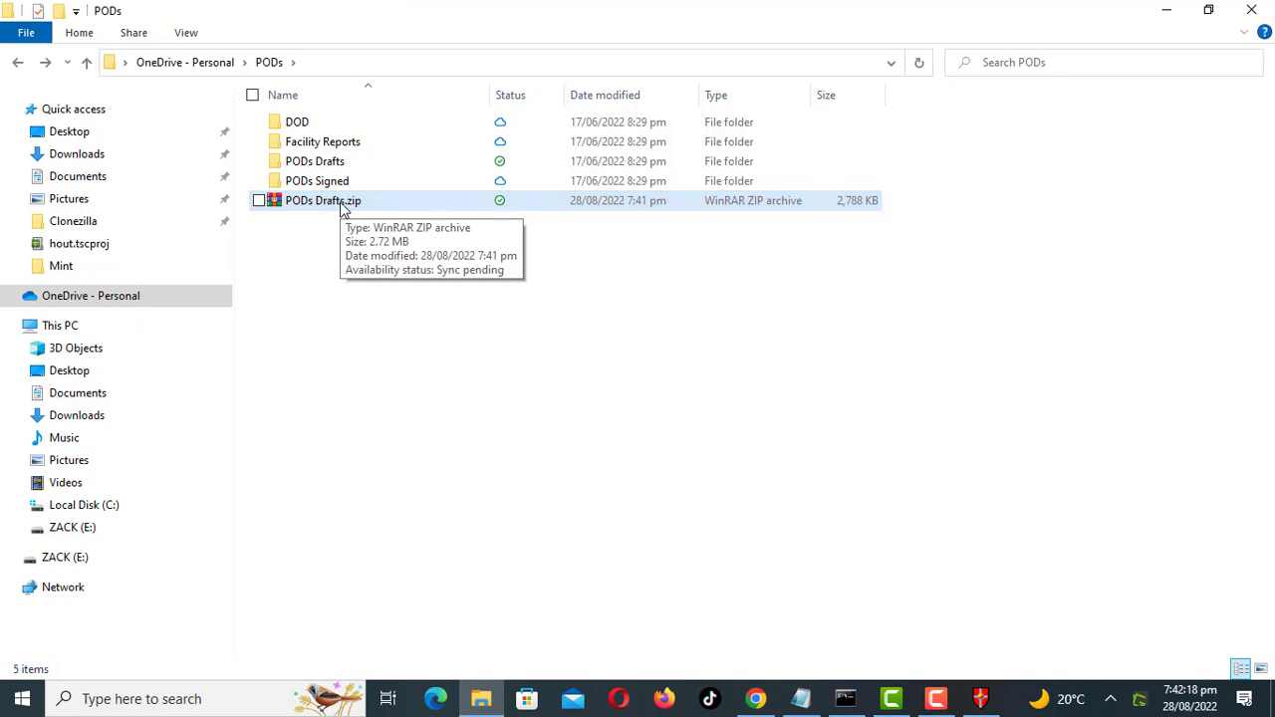
left_click(342, 204)
right_click(341, 203)
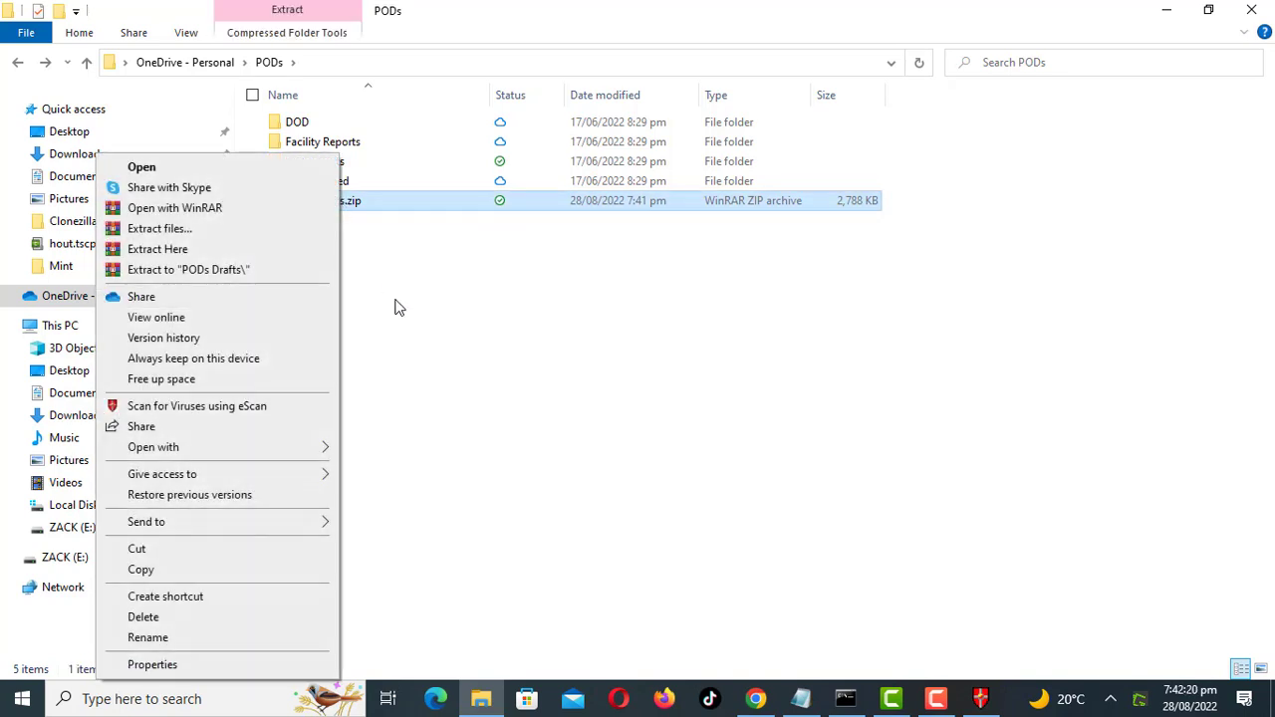